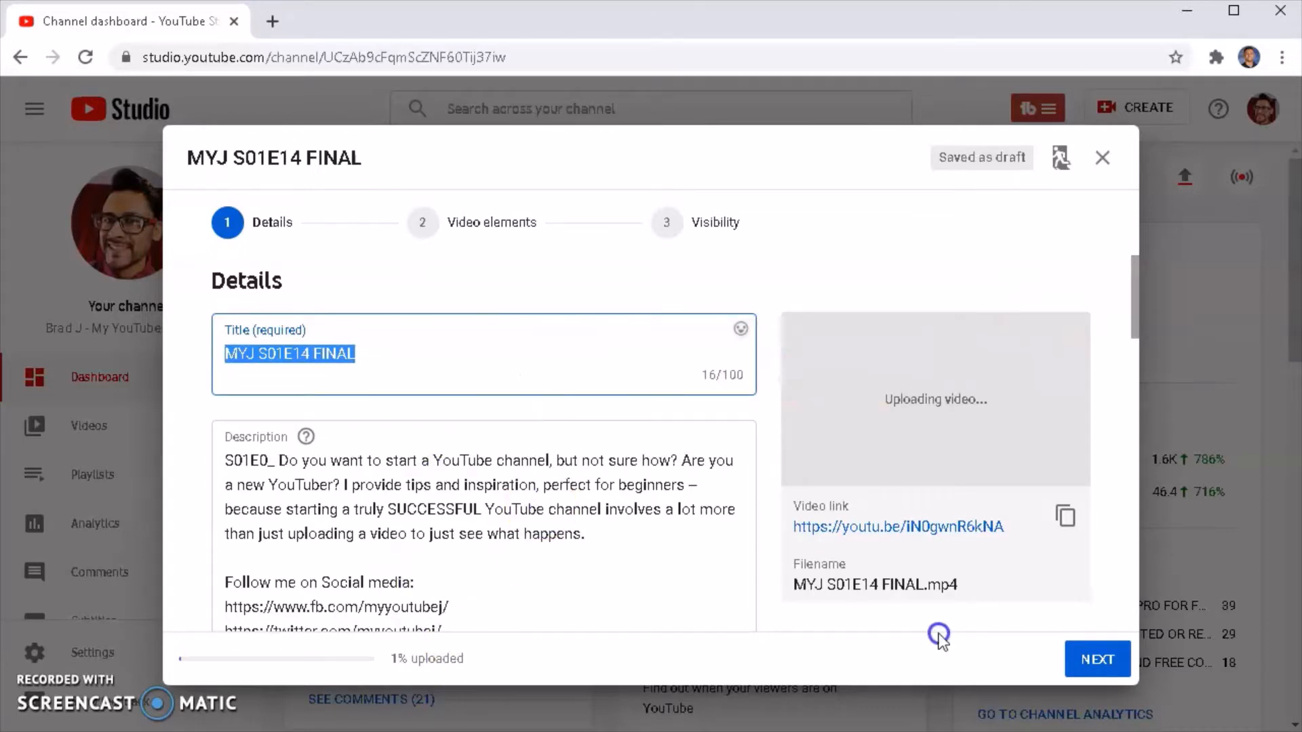
Replace the video title with "WHAT COUNTS AND DOESN'T COUNT AS A VIEW ON YOUTUBE", copied from the Notepad notes
{"action": "key", "text": "alt+Tab"}
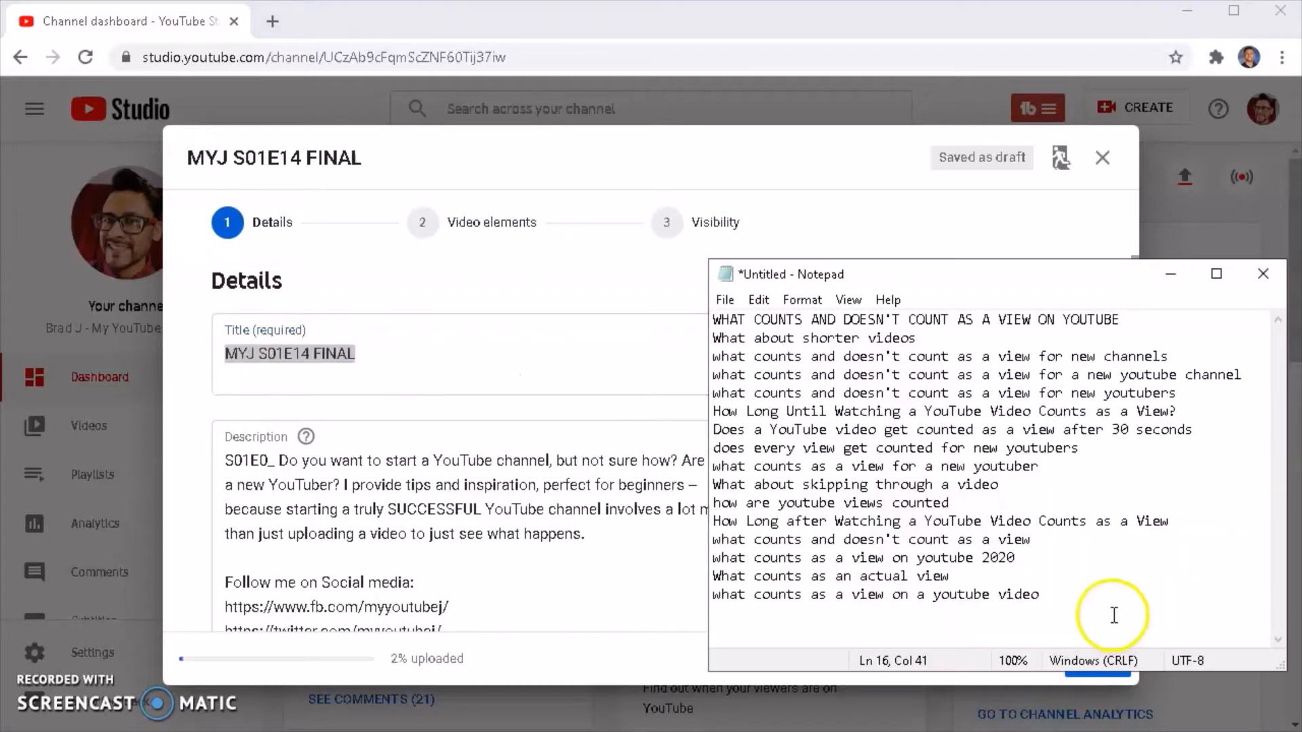
{"action": "left_click_drag", "start_coordinate": [1122, 319], "coordinate": [711, 299]}
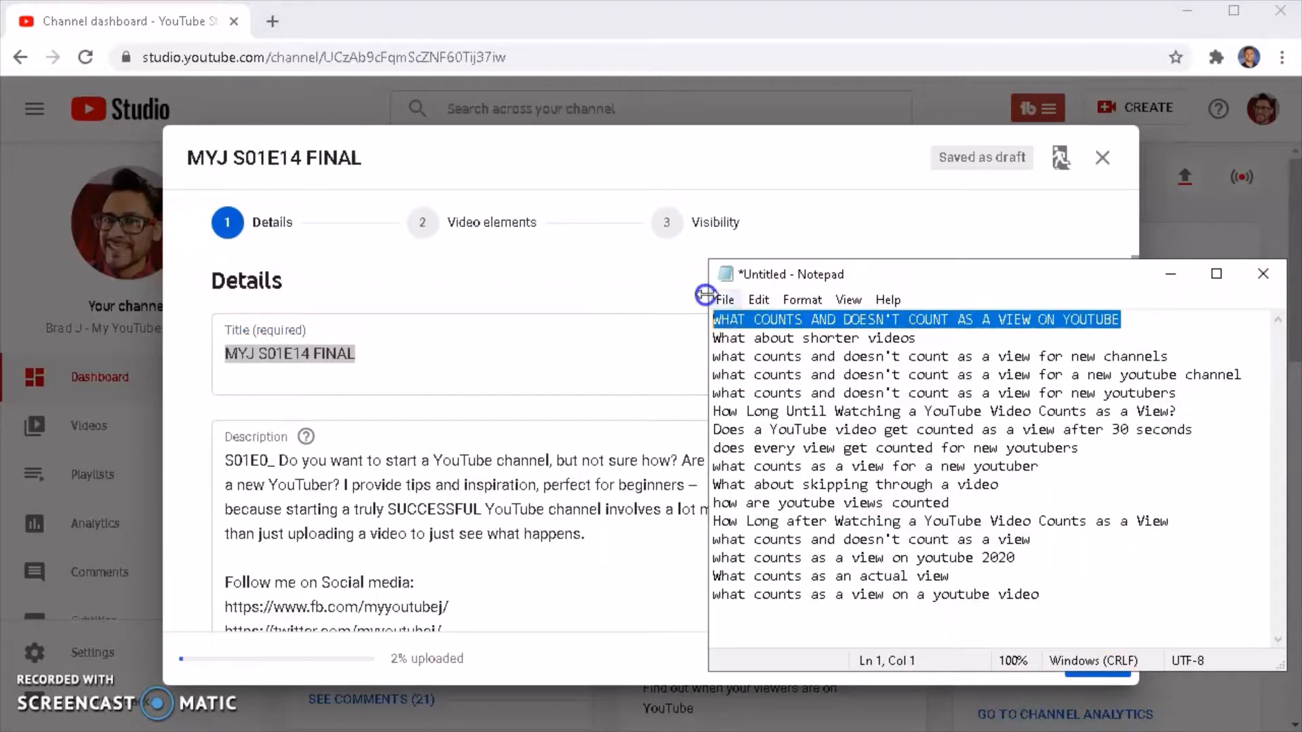
{"action": "key", "text": "ctrl+c"}
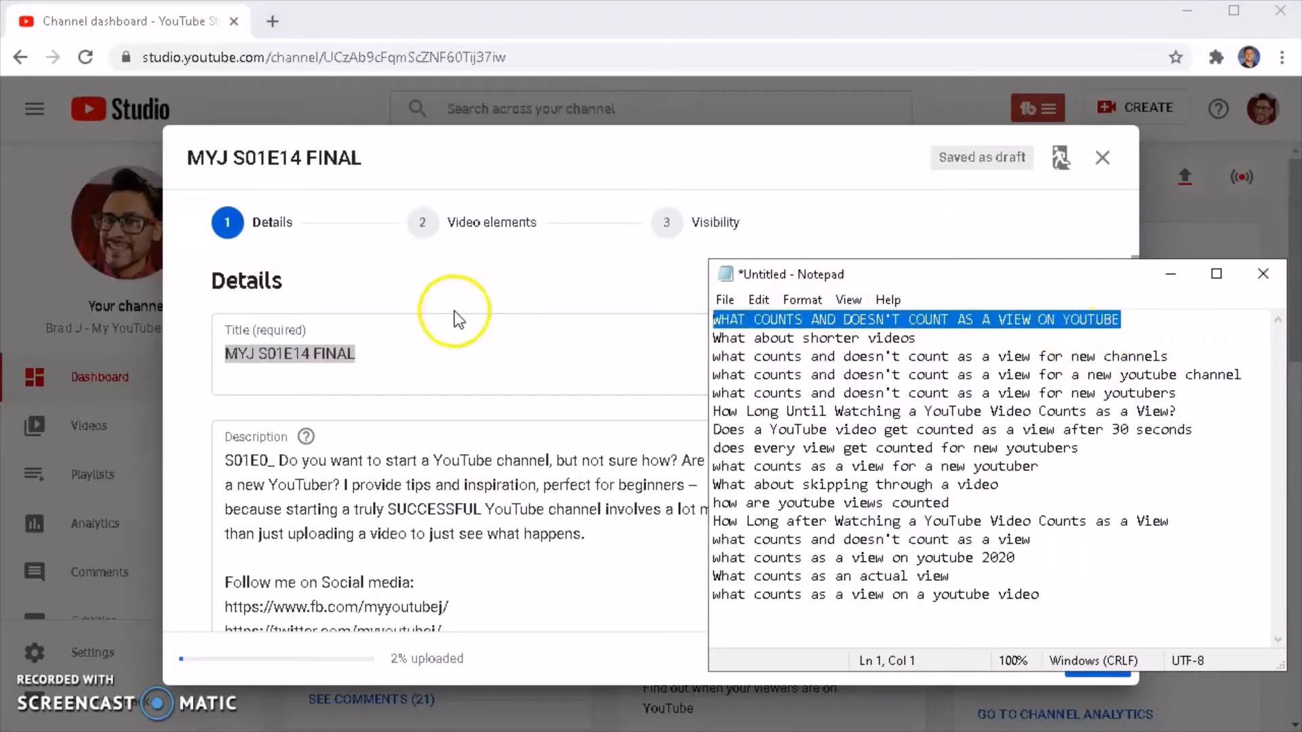
{"action": "key", "text": "alt+Tab"}
{"action": "key", "text": "ctrl+v"}
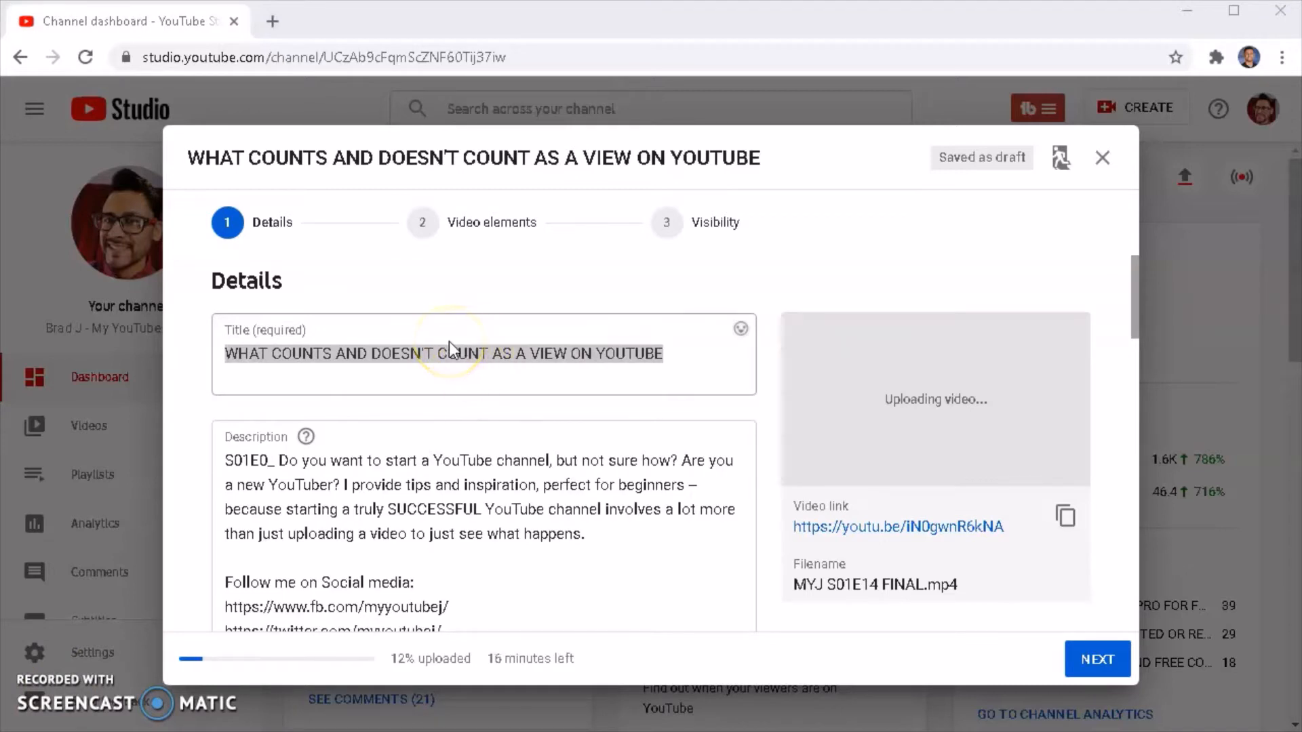
Replace the description's opening paragraph after "S01E0_" with the "I will be going over how many seconds" paragraph from the Notepad notes
{"action": "left_click", "coordinate": [693, 546]}
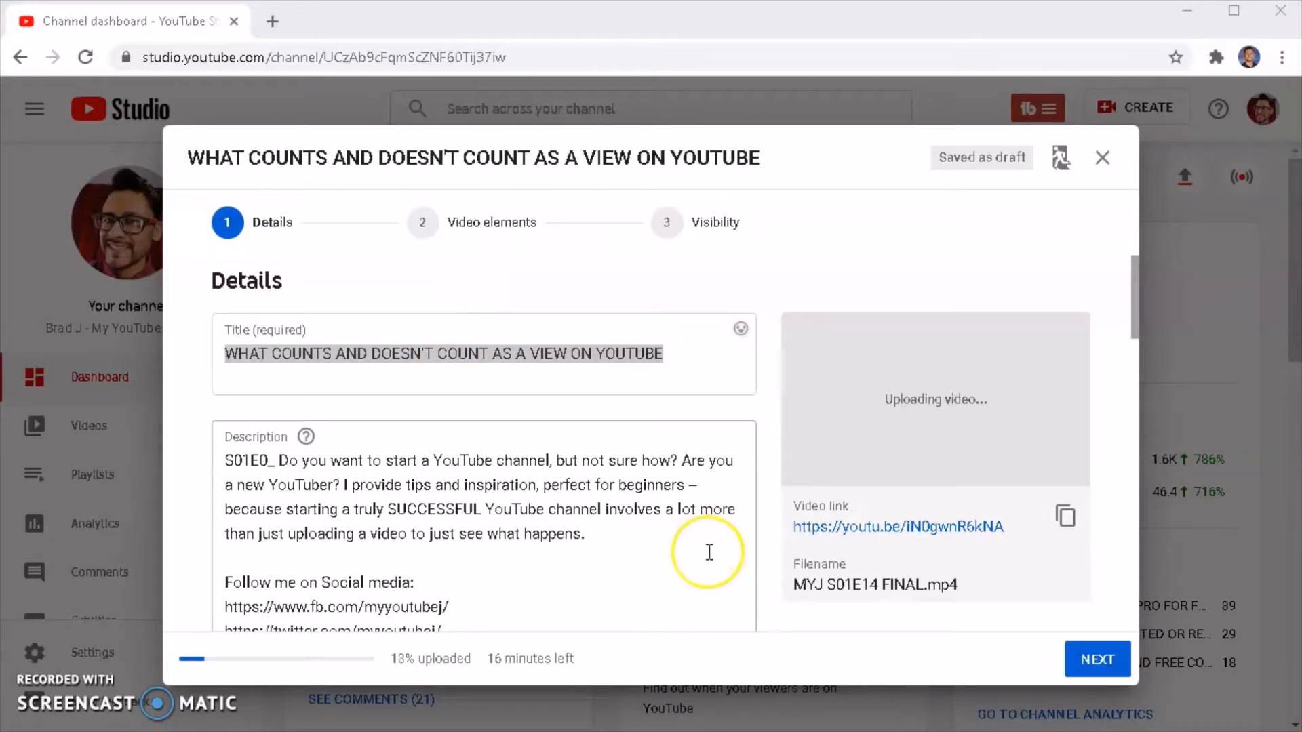
{"action": "left_click", "coordinate": [817, 553]}
{"action": "left_click", "coordinate": [931, 724]}
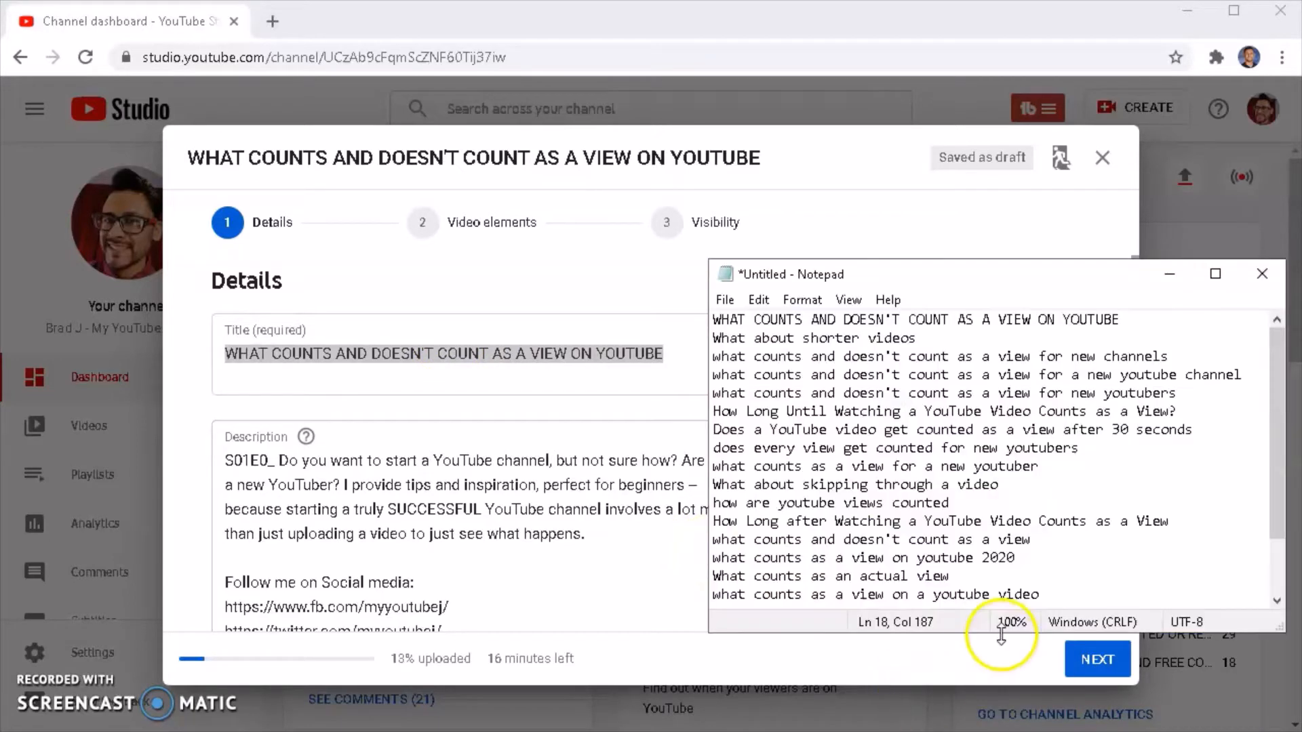
{"action": "scroll", "coordinate": [1093, 527], "scroll_direction": "down", "scroll_amount": 2}
{"action": "left_click_drag", "start_coordinate": [713, 560], "coordinate": [1274, 600]}
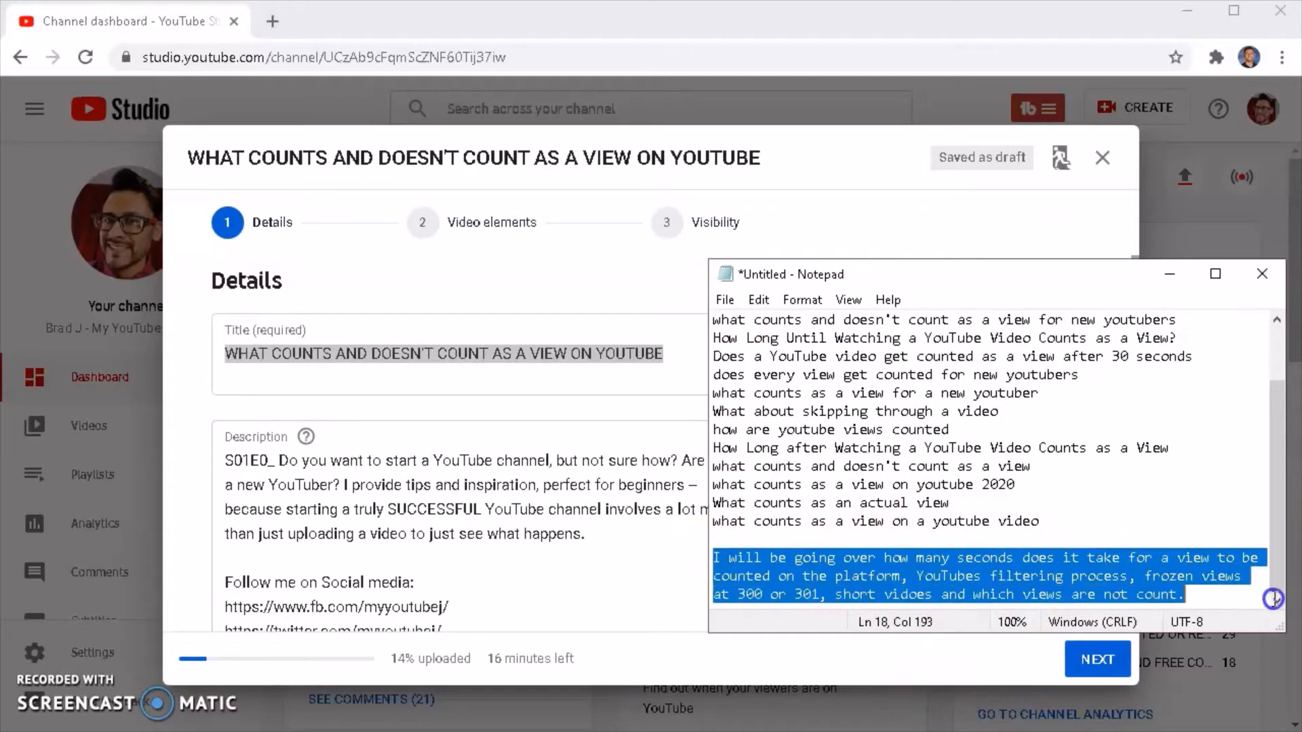
{"action": "left_click", "coordinate": [281, 465]}
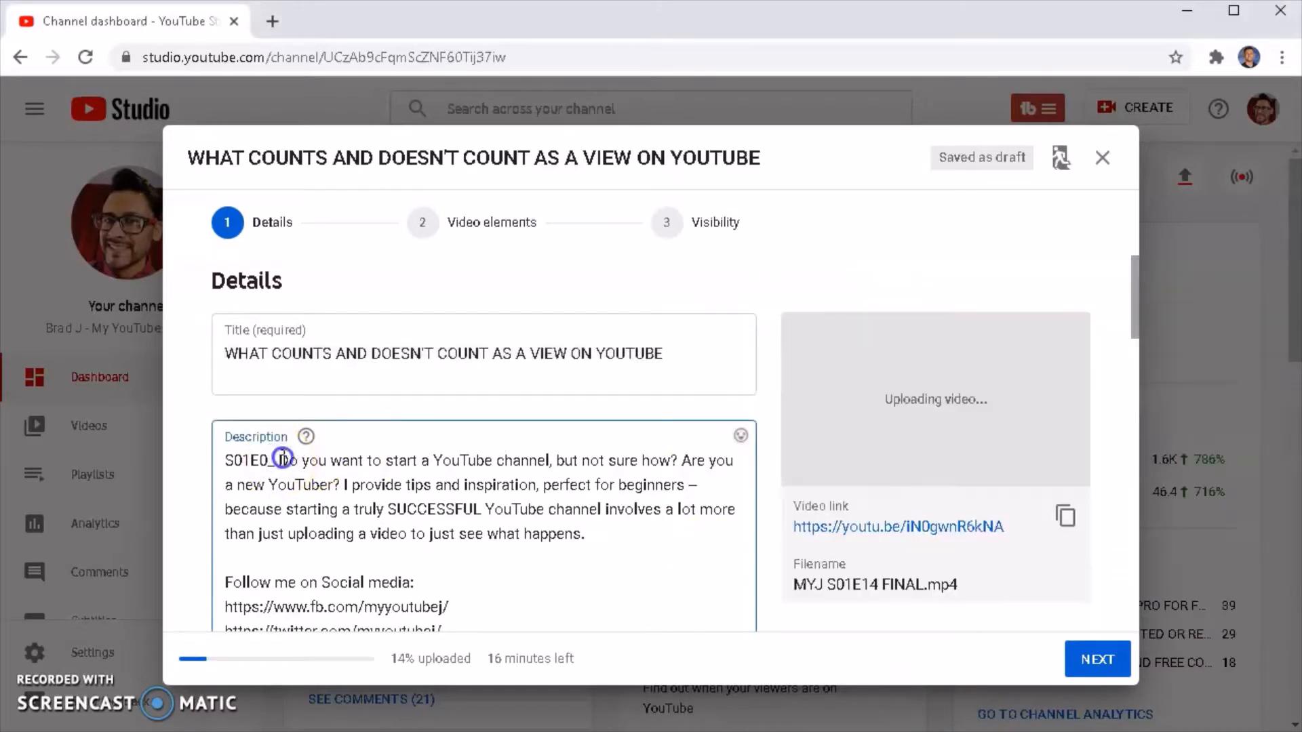
{"action": "left_click_drag", "start_coordinate": [278, 460], "coordinate": [640, 526]}
{"action": "key", "text": "ctrl+v"}
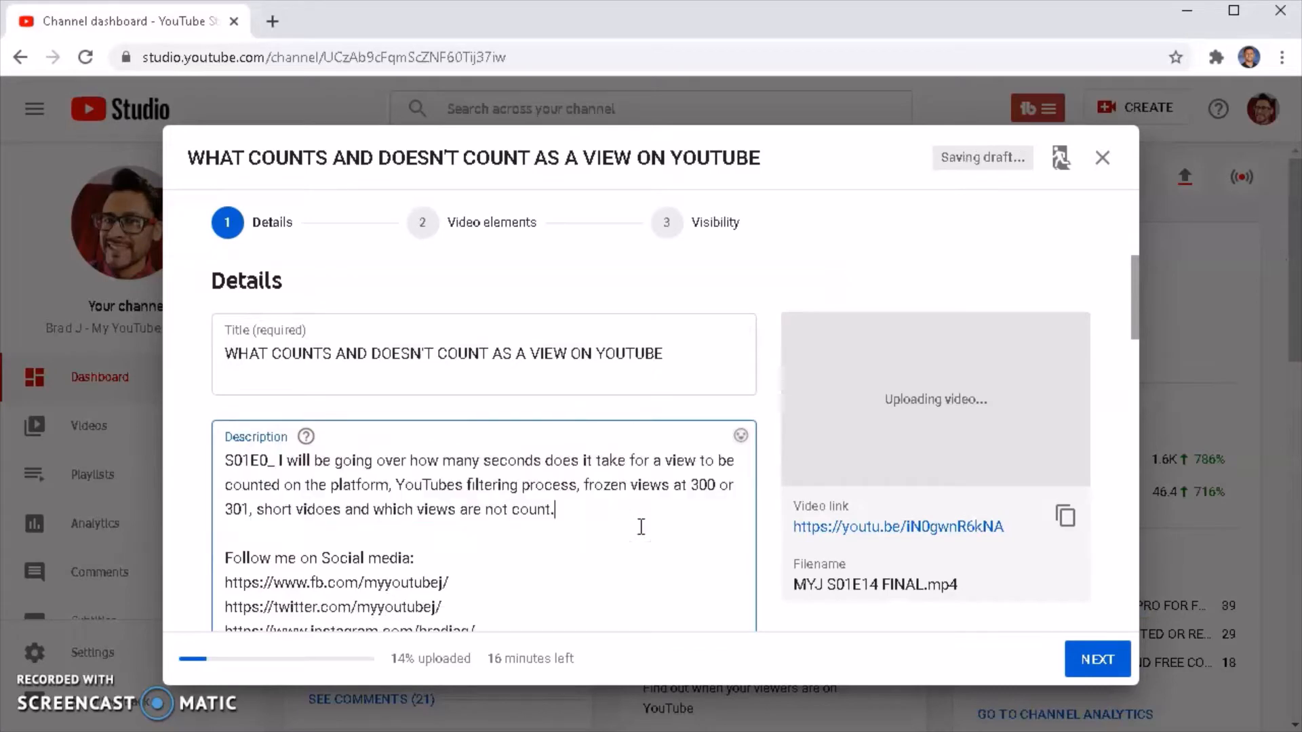
Upload the S01E14 Thumbnail image as the video's custom thumbnail
{"action": "scroll", "coordinate": [639, 526], "scroll_direction": "down", "scroll_amount": 3}
{"action": "scroll", "coordinate": [577, 373], "scroll_direction": "down", "scroll_amount": 1}
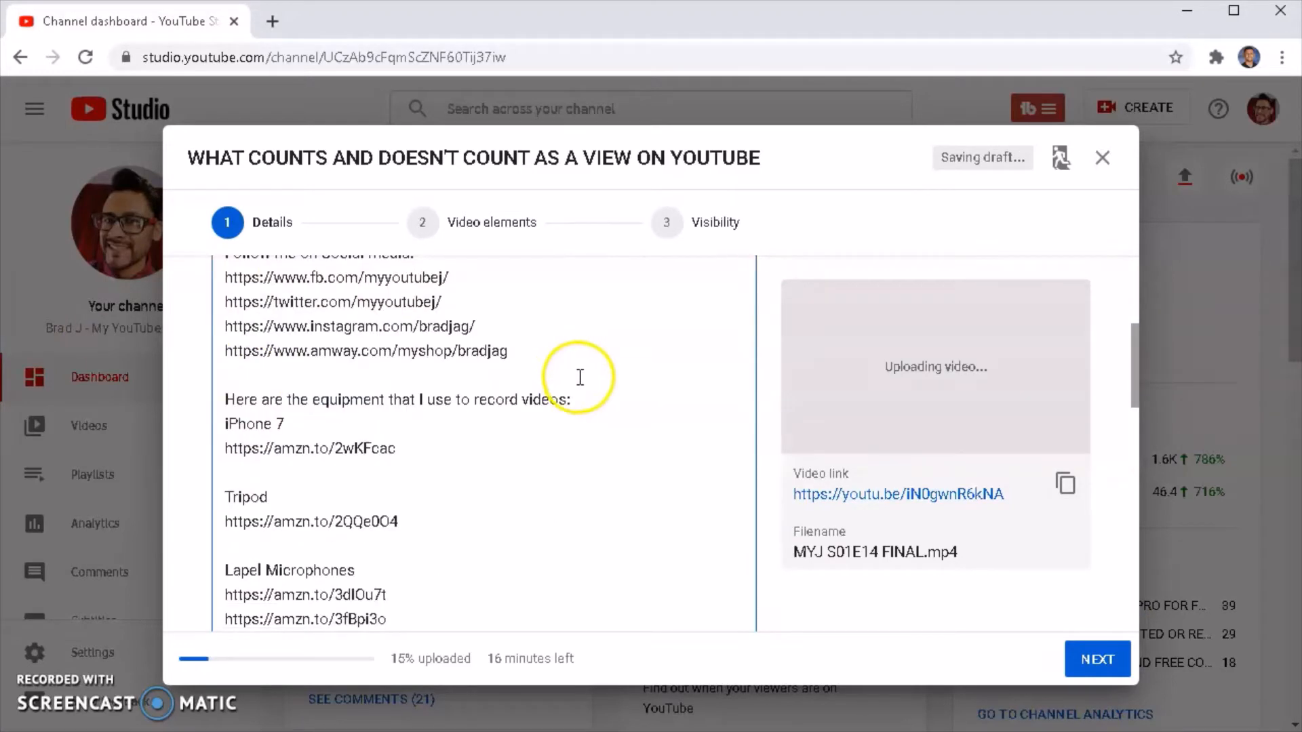
{"action": "scroll", "coordinate": [563, 404], "scroll_direction": "down", "scroll_amount": 1}
{"action": "scroll", "coordinate": [570, 405], "scroll_direction": "down", "scroll_amount": 1}
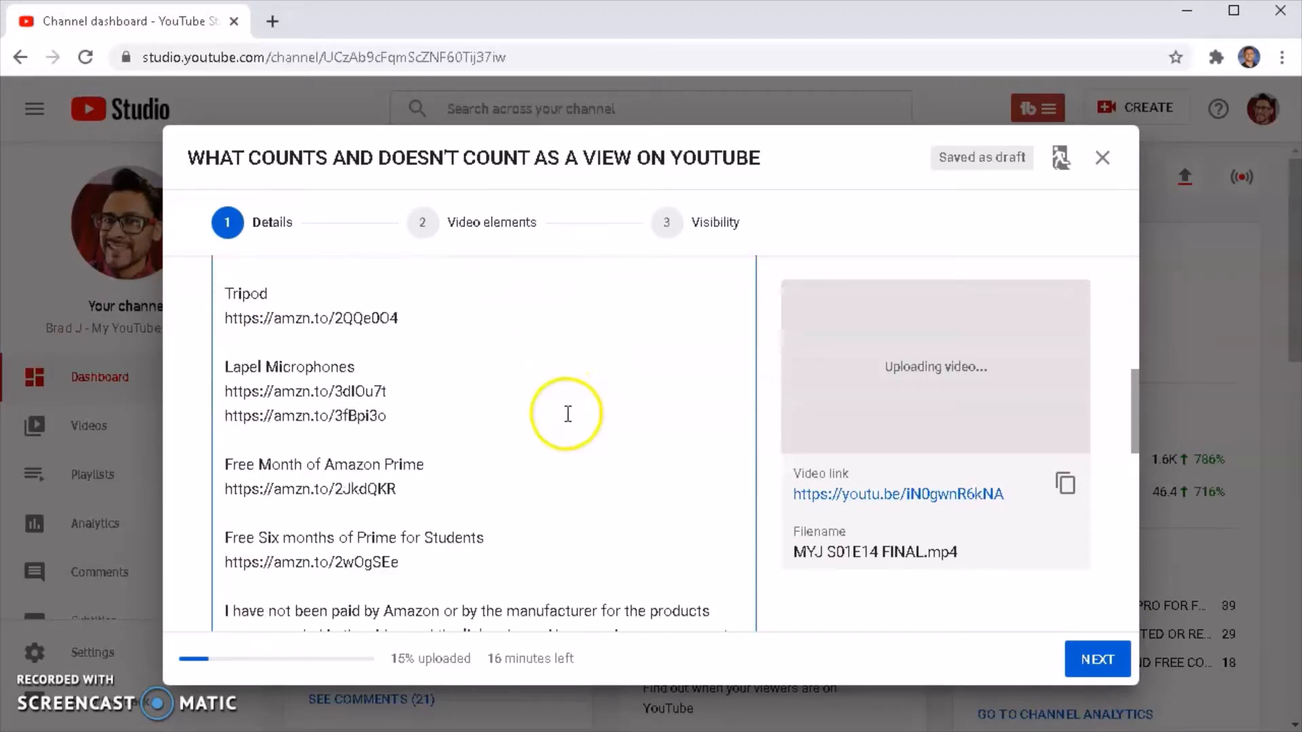
{"action": "scroll", "coordinate": [567, 407], "scroll_direction": "down", "scroll_amount": 2}
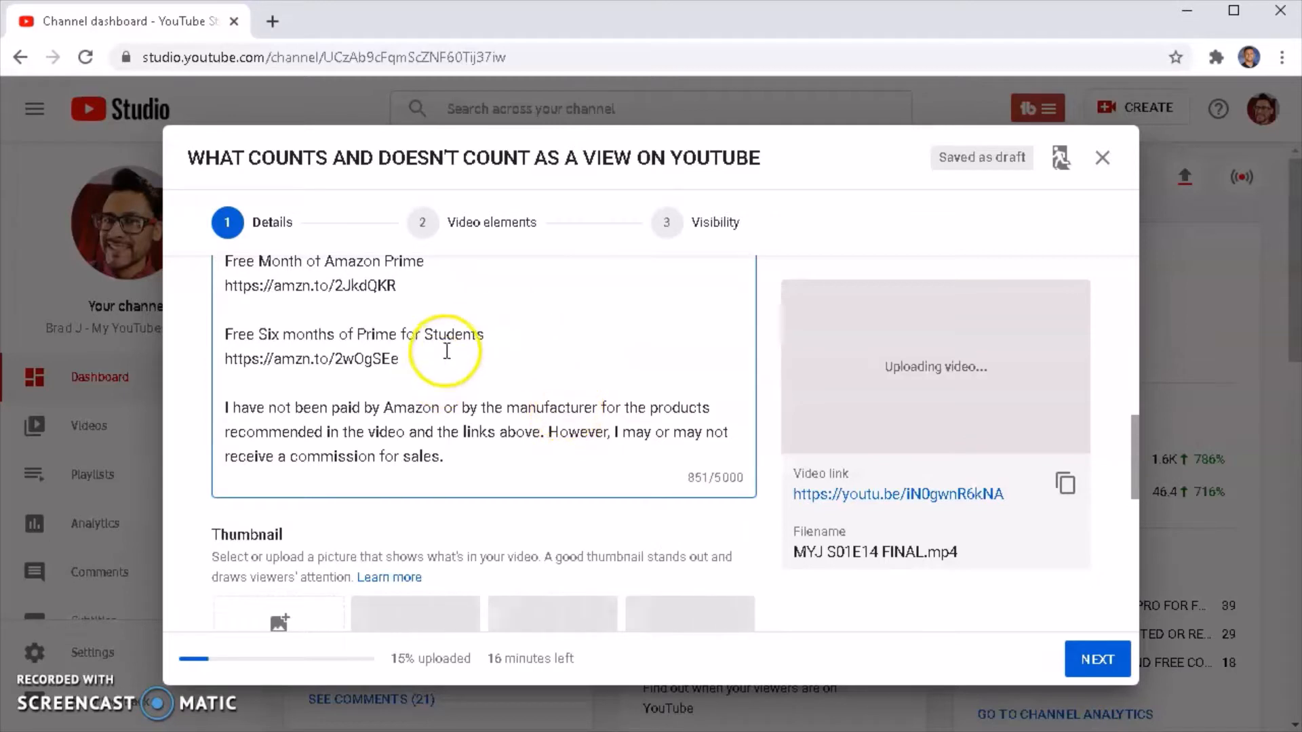
{"action": "scroll", "coordinate": [525, 452], "scroll_direction": "down", "scroll_amount": 2}
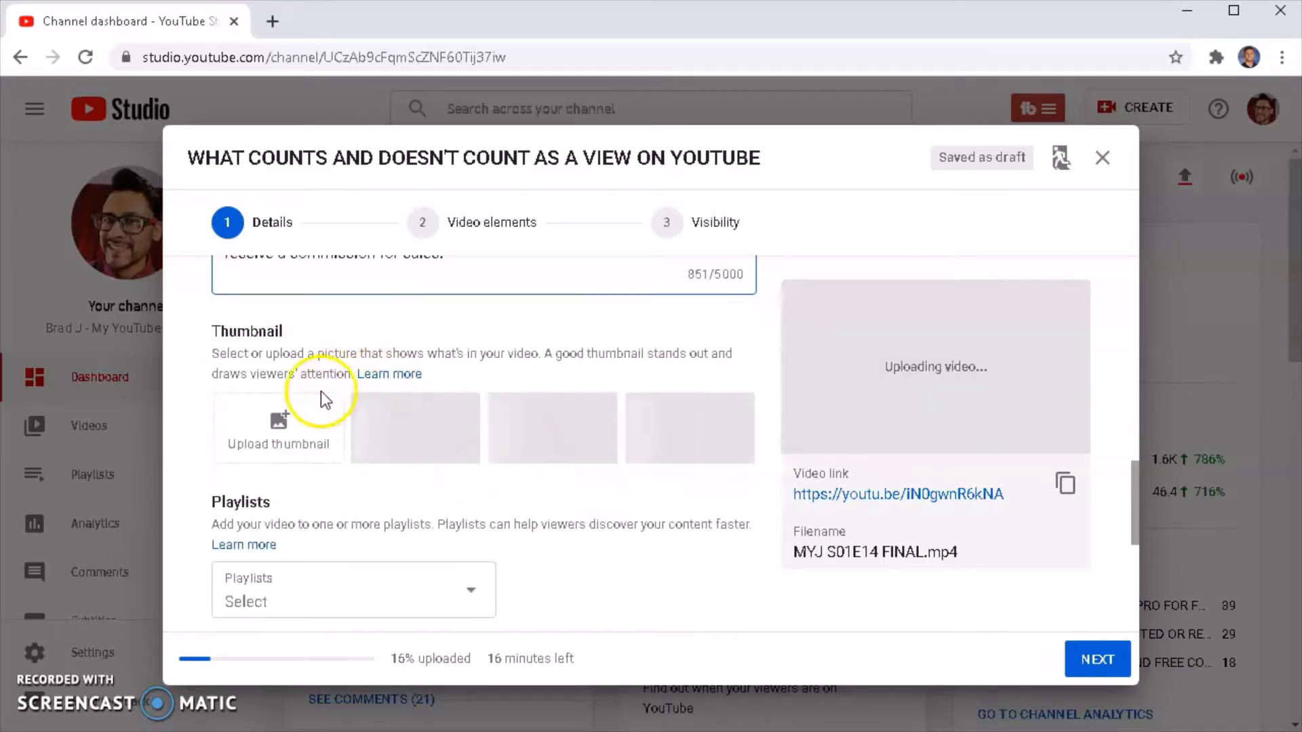
{"action": "left_click", "coordinate": [295, 437]}
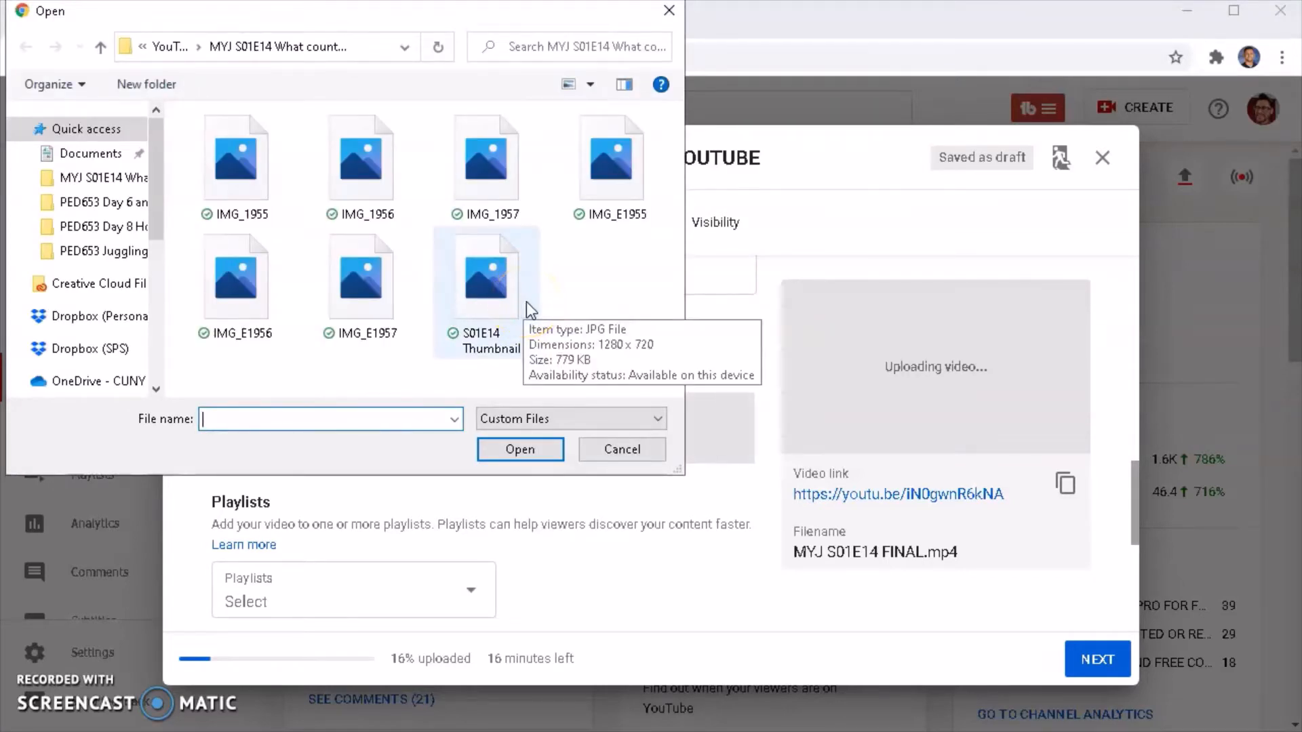
{"action": "double_click", "coordinate": [526, 303]}
Add the video to both the "STARTING A YOUTUBE CHANNEL FROM S..." and "START YOUR YOUTUBE CHANNEL NOW" playlists
{"action": "scroll", "coordinate": [527, 356], "scroll_direction": "down", "scroll_amount": 1}
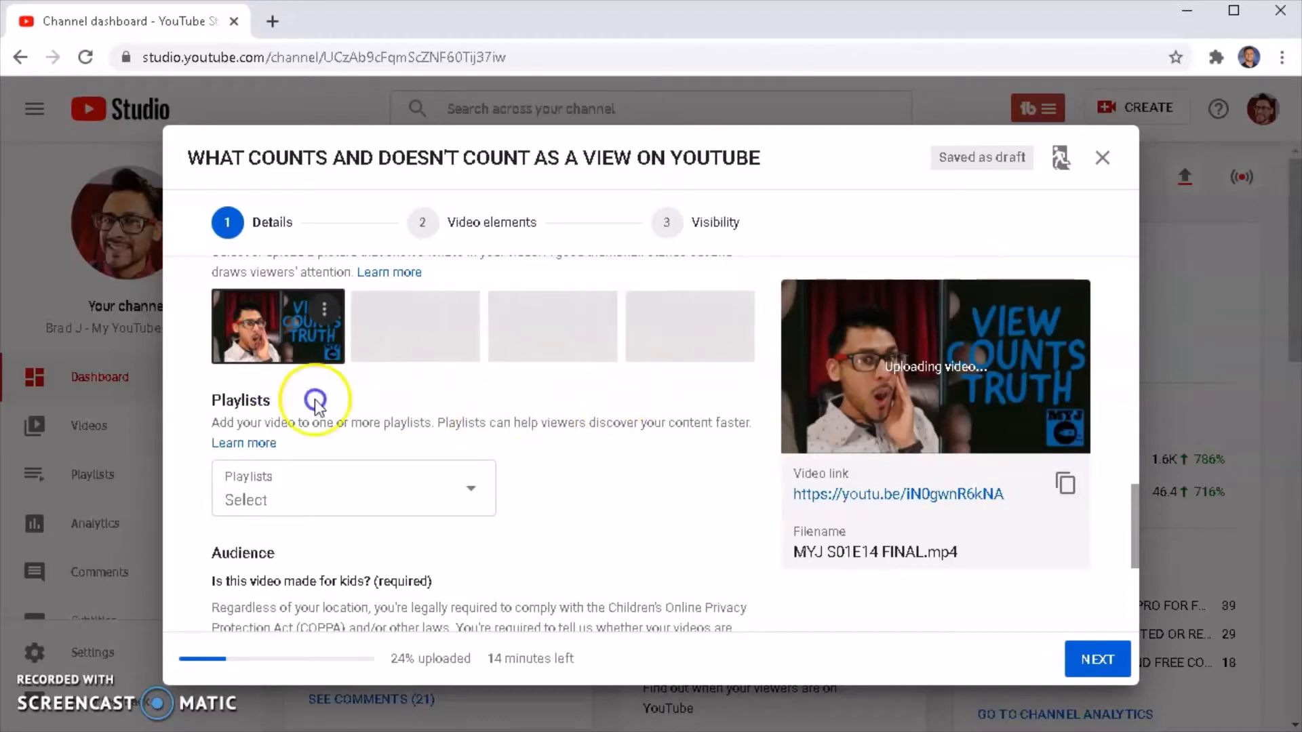
{"action": "left_click", "coordinate": [469, 489]}
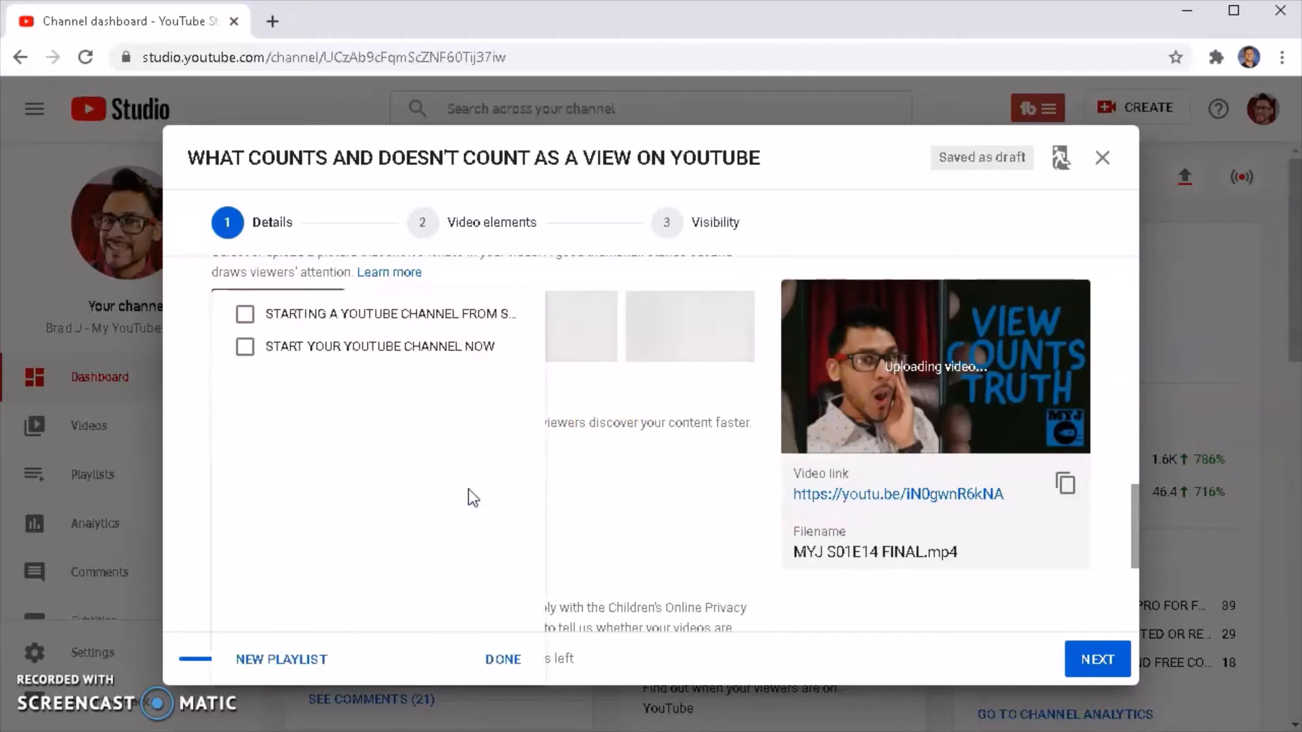
{"action": "left_click", "coordinate": [245, 314]}
{"action": "left_click", "coordinate": [245, 347]}
{"action": "left_click", "coordinate": [657, 487]}
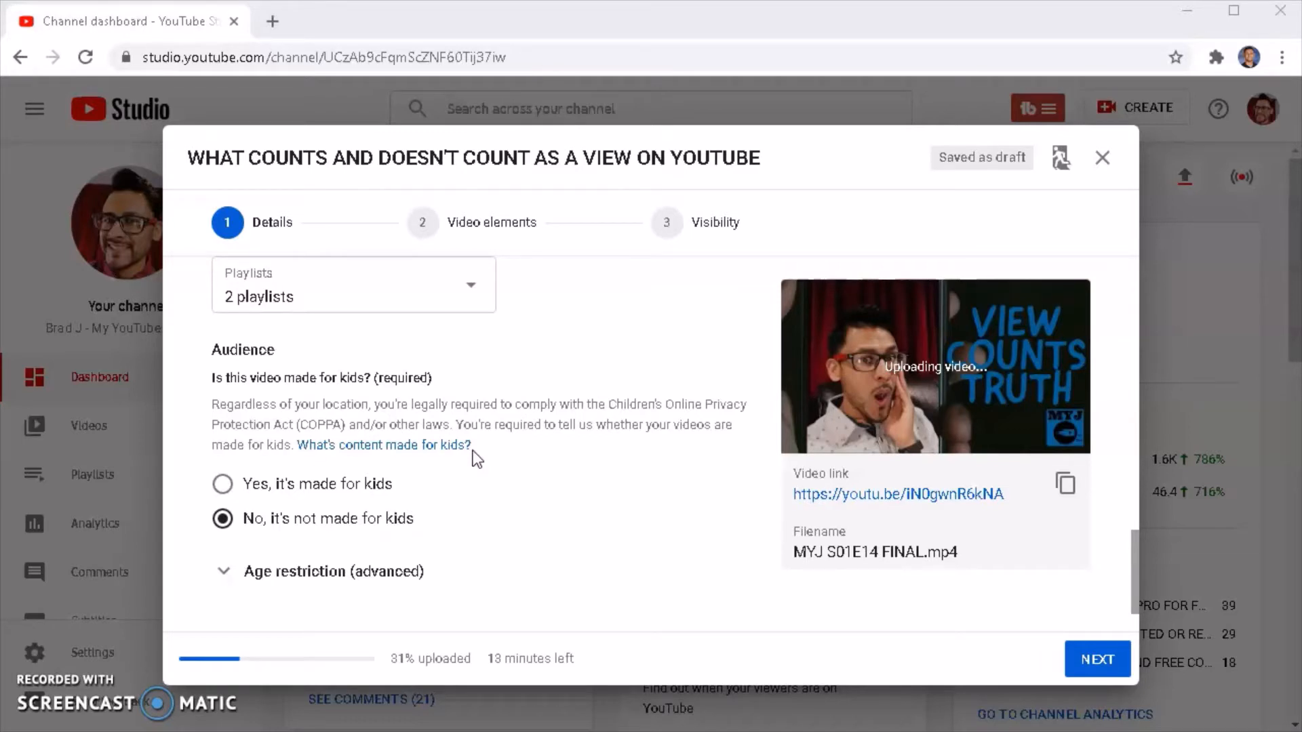
Check the age restriction setting and reveal the additional options for paid promotion and tags
{"action": "scroll", "coordinate": [477, 459], "scroll_direction": "down", "scroll_amount": 1}
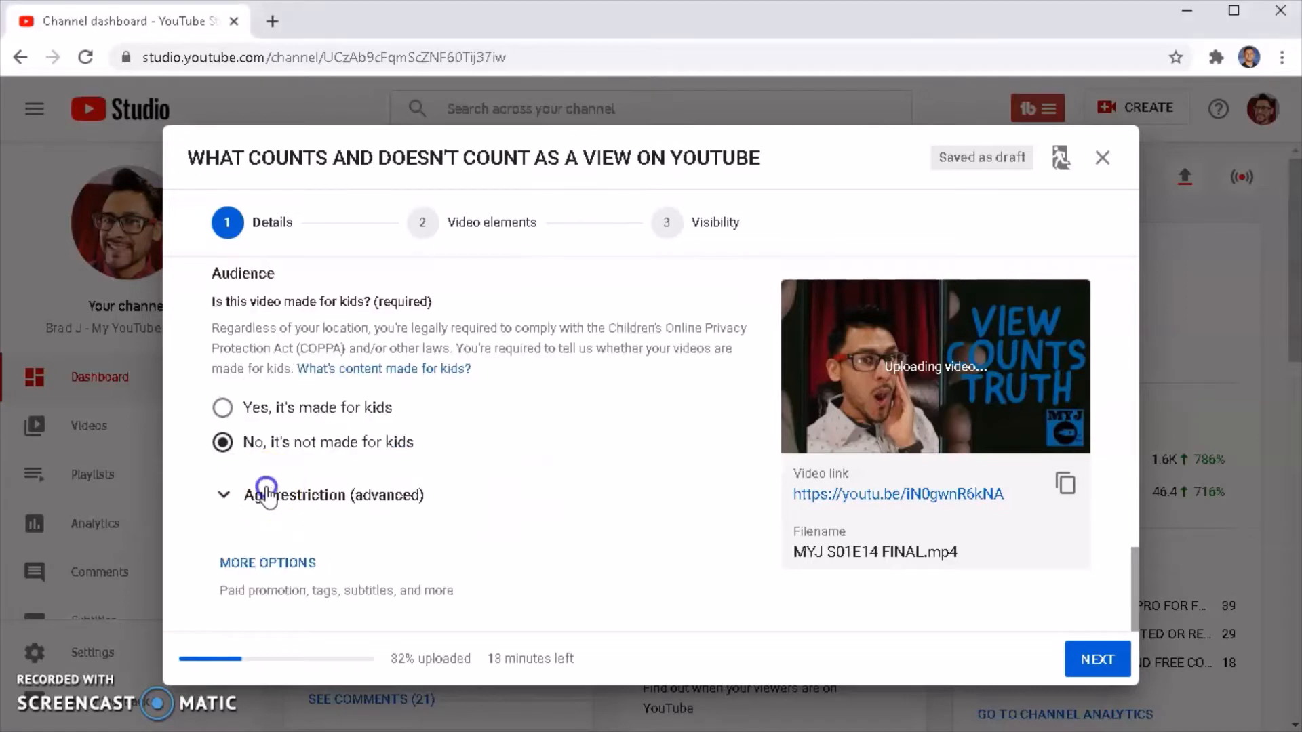
{"action": "left_click", "coordinate": [264, 494]}
{"action": "scroll", "coordinate": [578, 479], "scroll_direction": "down", "scroll_amount": 2}
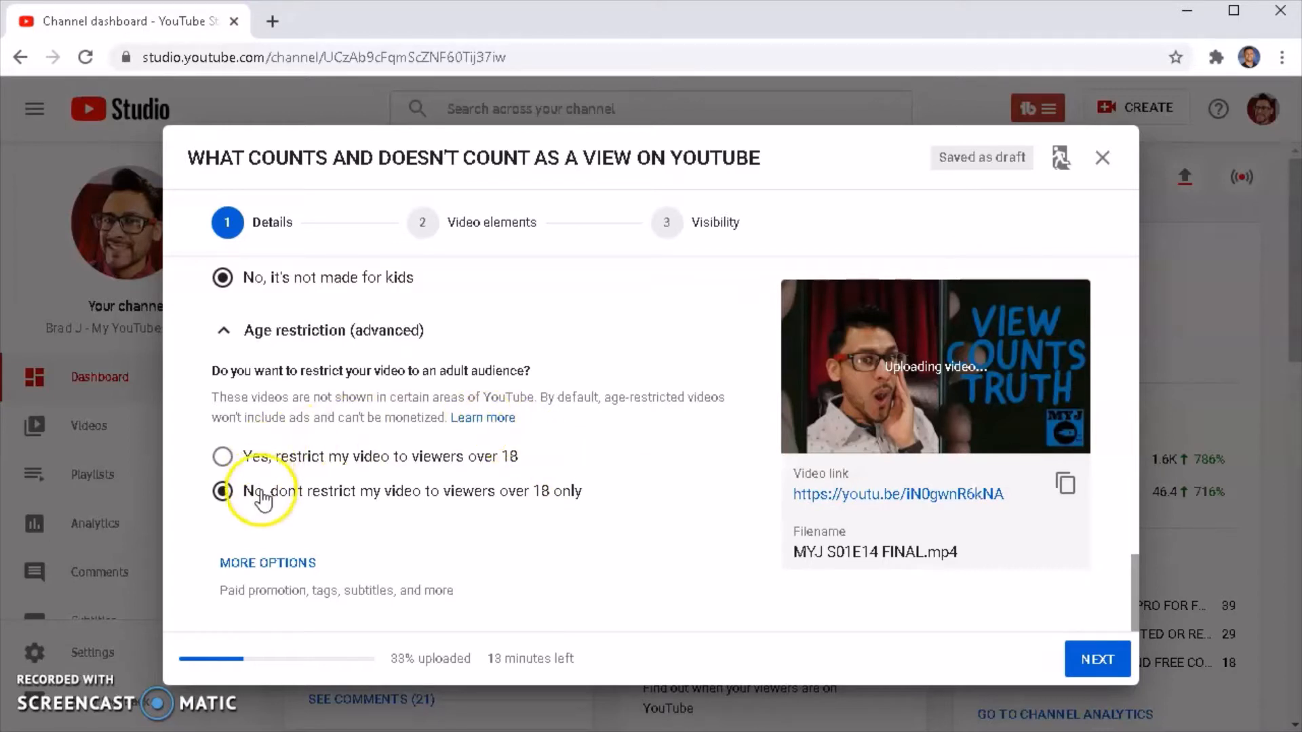
{"action": "left_click", "coordinate": [320, 343]}
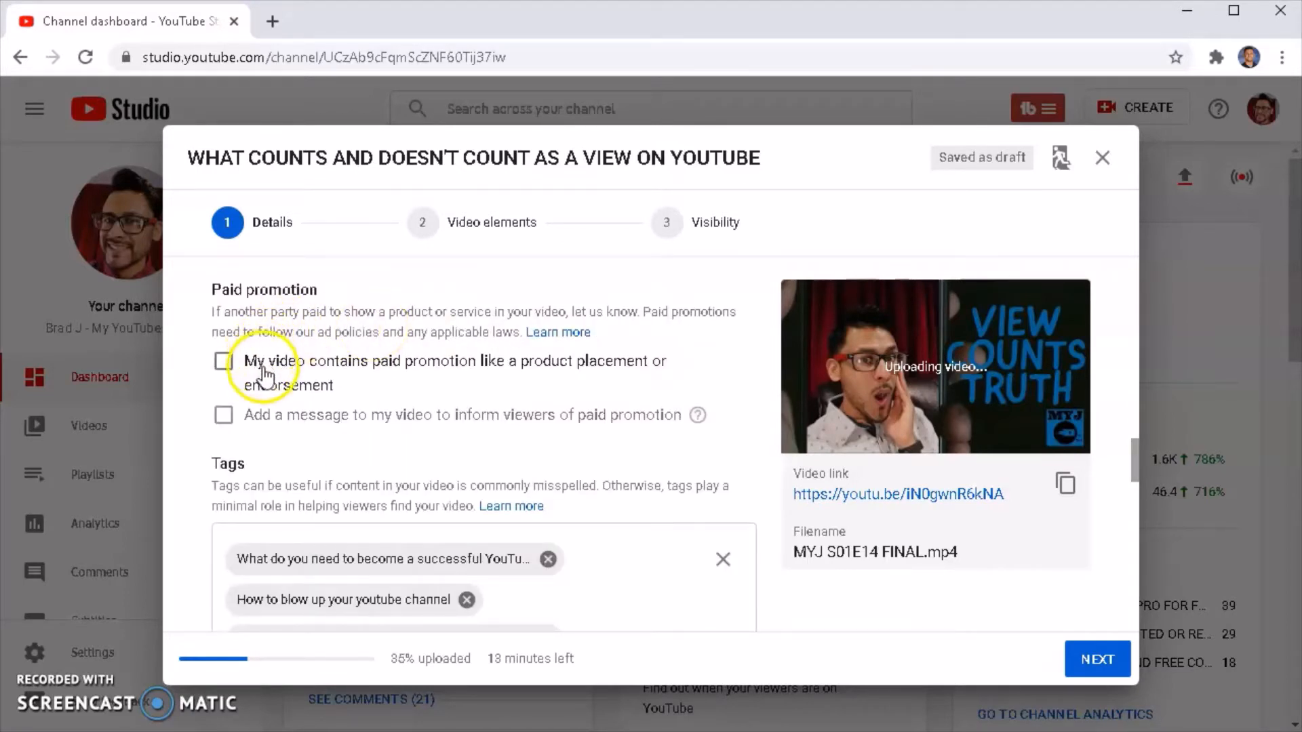
Recheck the title and description at the start of the details and clear all the existing tags
{"action": "scroll", "coordinate": [502, 434], "scroll_direction": "down", "scroll_amount": 3}
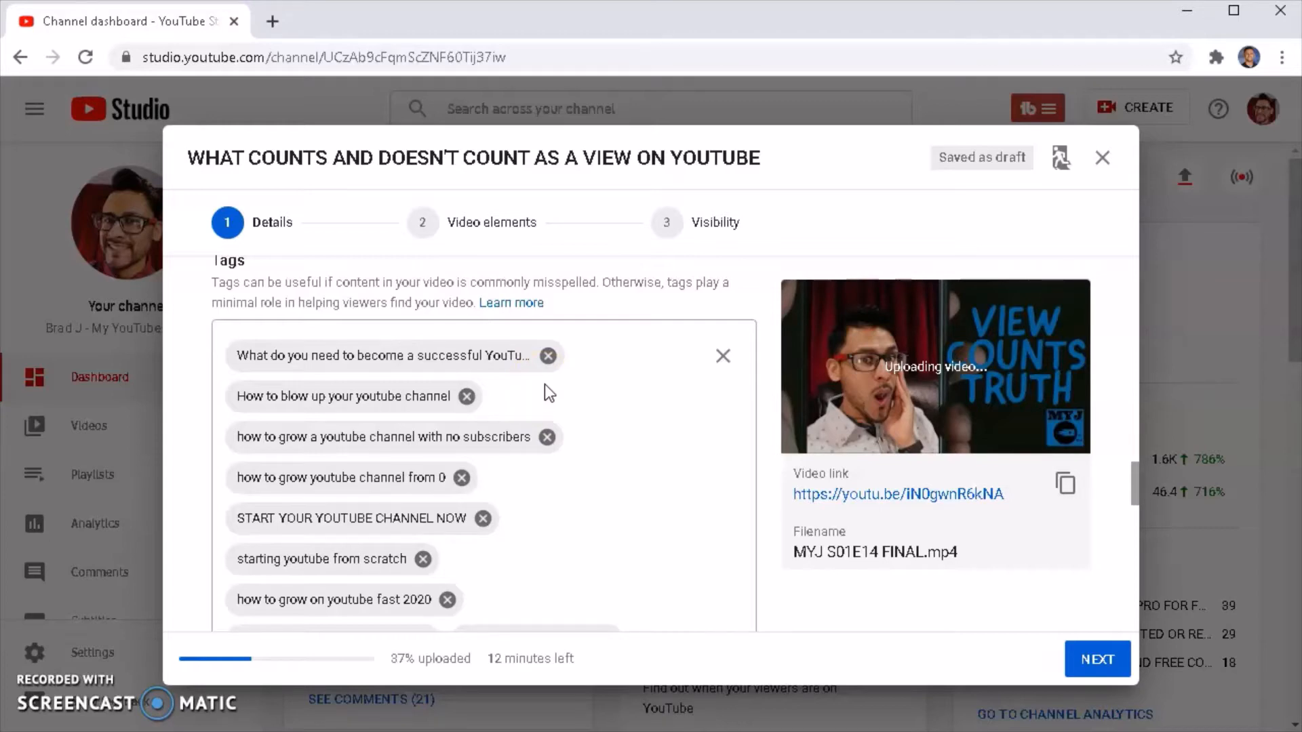
{"action": "left_click", "coordinate": [1162, 518]}
{"action": "left_click_drag", "start_coordinate": [1134, 491], "coordinate": [1145, 275]}
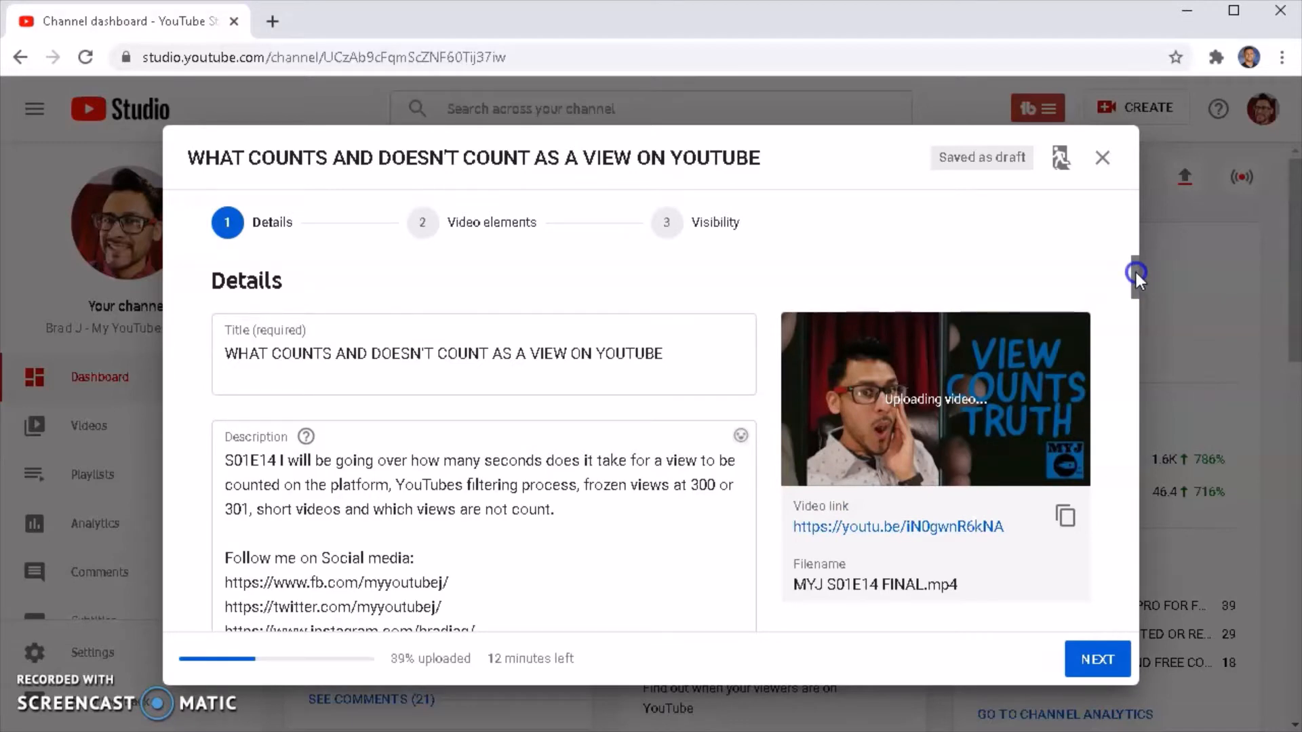
{"action": "left_click_drag", "start_coordinate": [1134, 270], "coordinate": [680, 525]}
{"action": "scroll", "coordinate": [680, 525], "scroll_direction": "up", "scroll_amount": 1}
Add the tag "What about shorter videos" from the Notepad notes
{"action": "left_click", "coordinate": [1091, 731]}
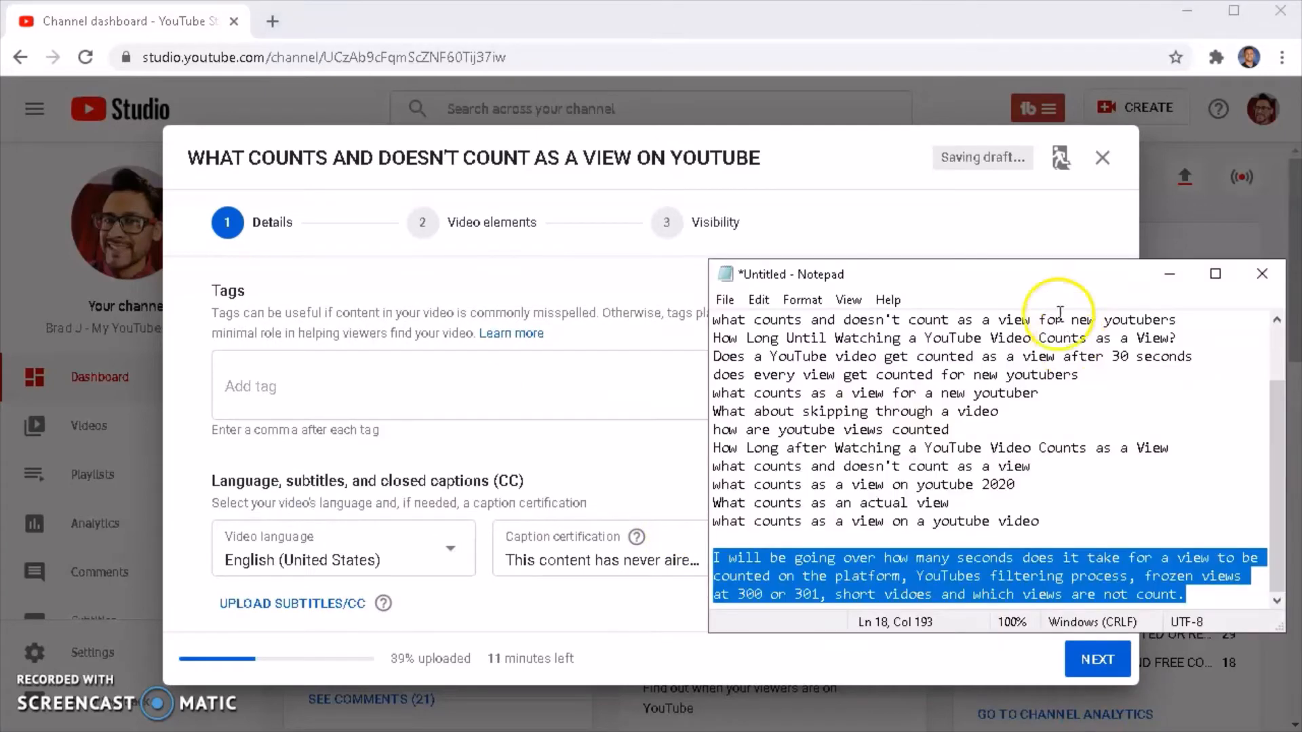
{"action": "scroll", "coordinate": [1063, 343], "scroll_direction": "up", "scroll_amount": 2}
{"action": "left_click_drag", "start_coordinate": [1063, 343], "coordinate": [570, 337]}
{"action": "left_click", "coordinate": [569, 373]}
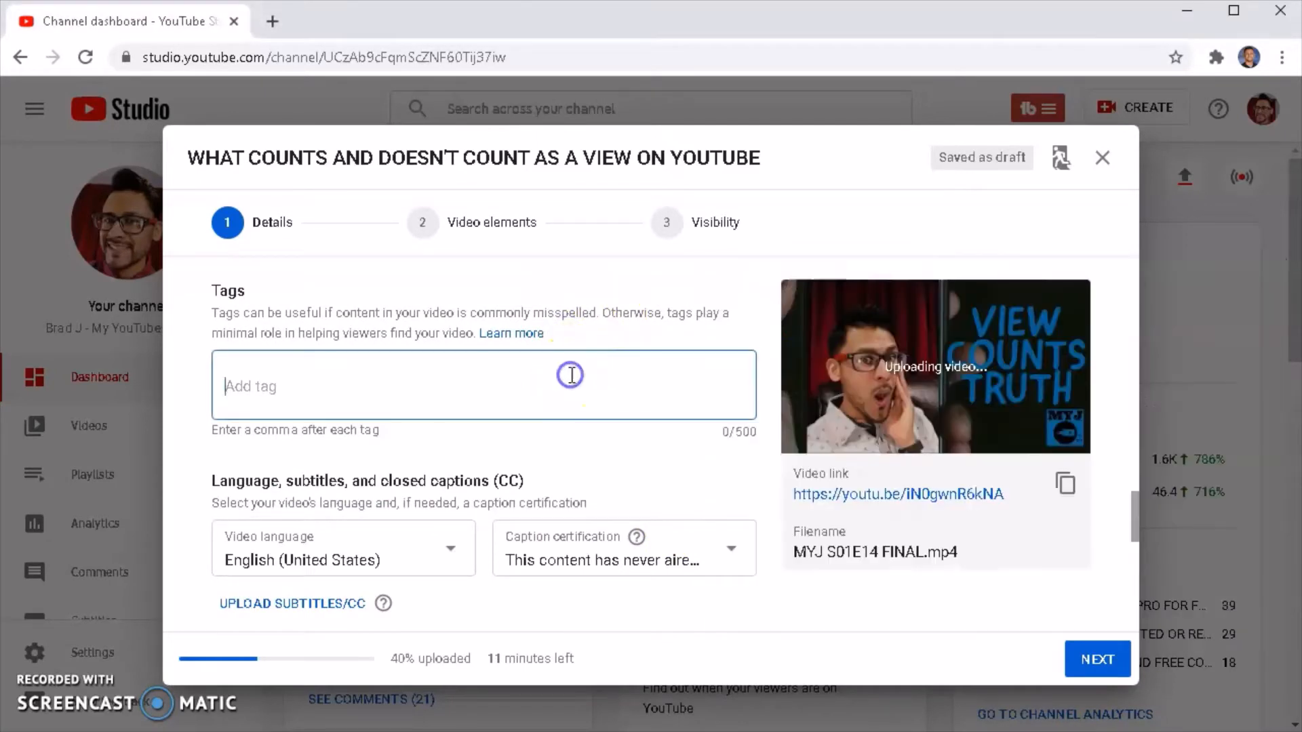
{"action": "type", "text": "What about shorter videos"}
Add the tag "what counts and doesn't count as a view for new channels" from the Notepad notes
{"action": "left_click", "coordinate": [976, 731]}
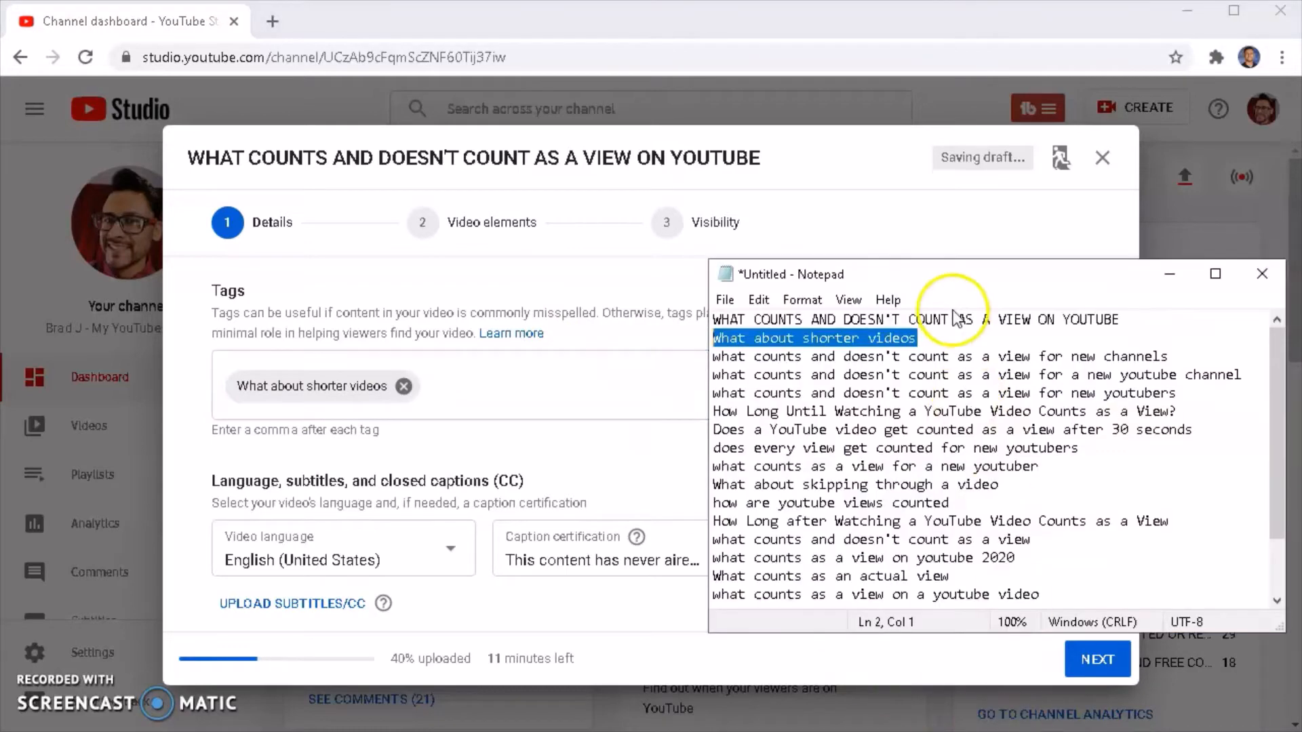
{"action": "left_click_drag", "start_coordinate": [1174, 361], "coordinate": [662, 363]}
{"action": "key", "text": "ctrl+c"}
{"action": "left_click", "coordinate": [537, 386]}
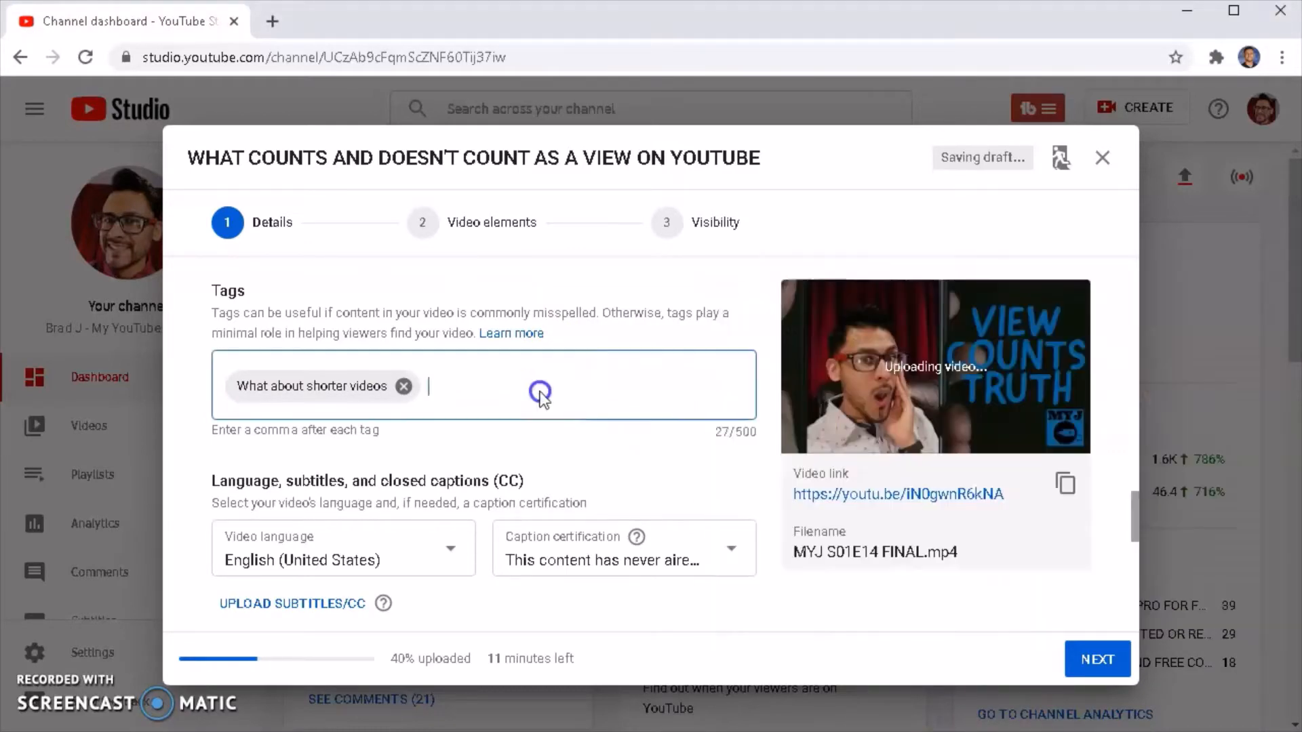
{"action": "key", "text": "ctrl+v"}
Add the next note phrases as tags from "what counts and doesn't count as a view for a new youtube channel" through "how are youtube views counted"
{"action": "key", "text": "alt+Tab"}
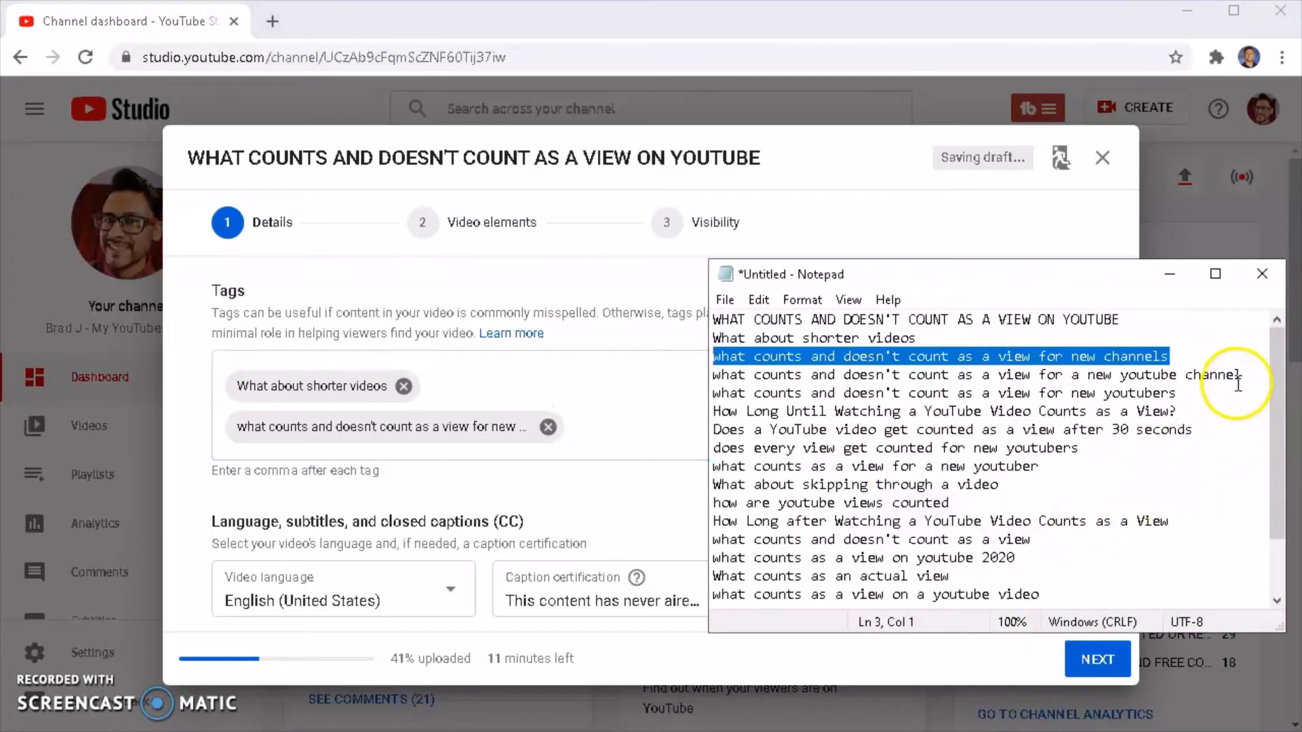
{"action": "left_click_drag", "start_coordinate": [1242, 375], "coordinate": [691, 372]}
{"action": "left_click", "coordinate": [621, 427]}
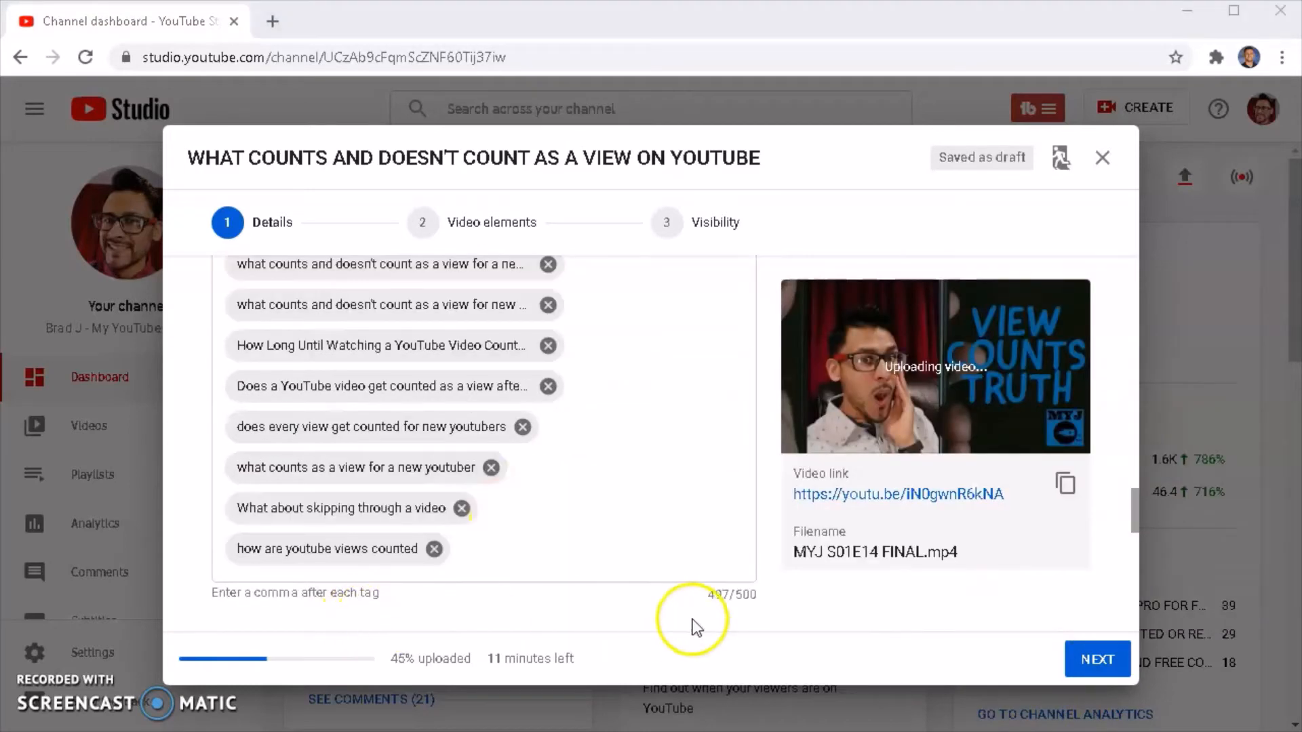
{"action": "left_click", "coordinate": [738, 600]}
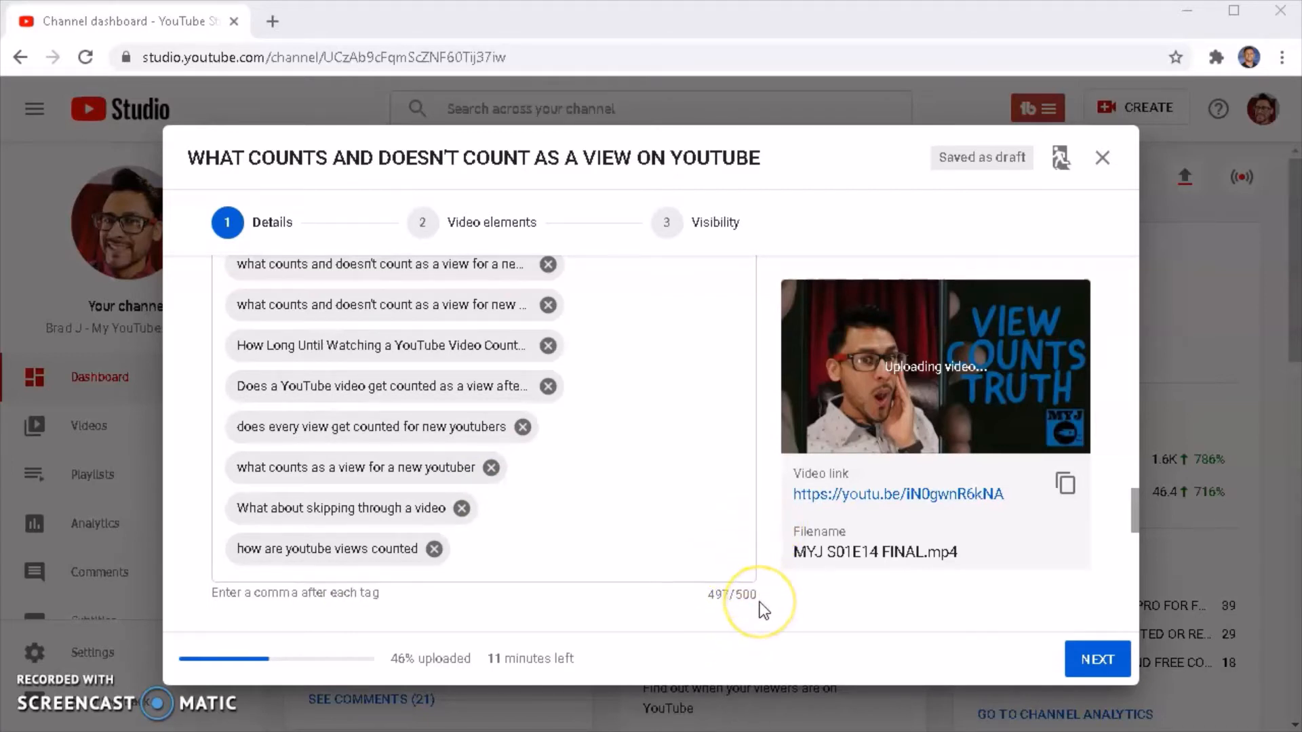
Set the video's recording date to Jun 20, 2020
{"action": "scroll", "coordinate": [762, 610], "scroll_direction": "down", "scroll_amount": 3}
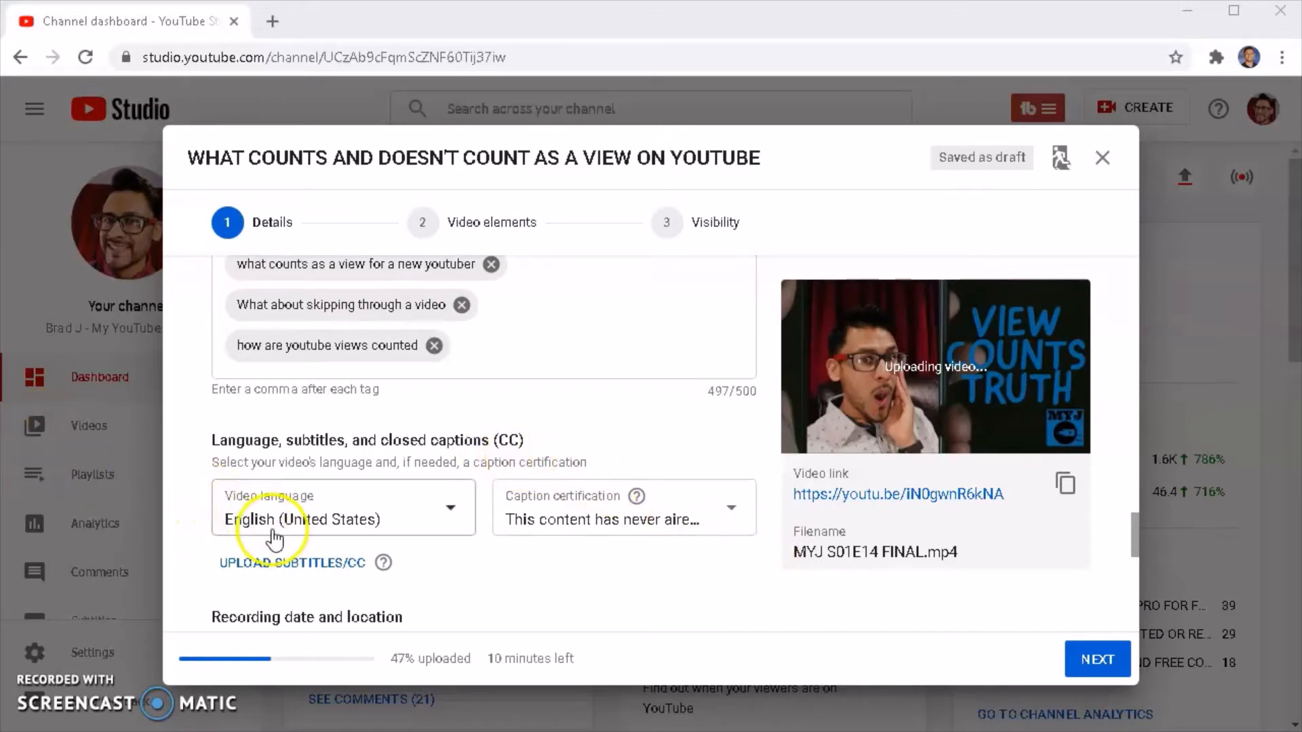
{"action": "scroll", "coordinate": [549, 511], "scroll_direction": "down", "scroll_amount": 2}
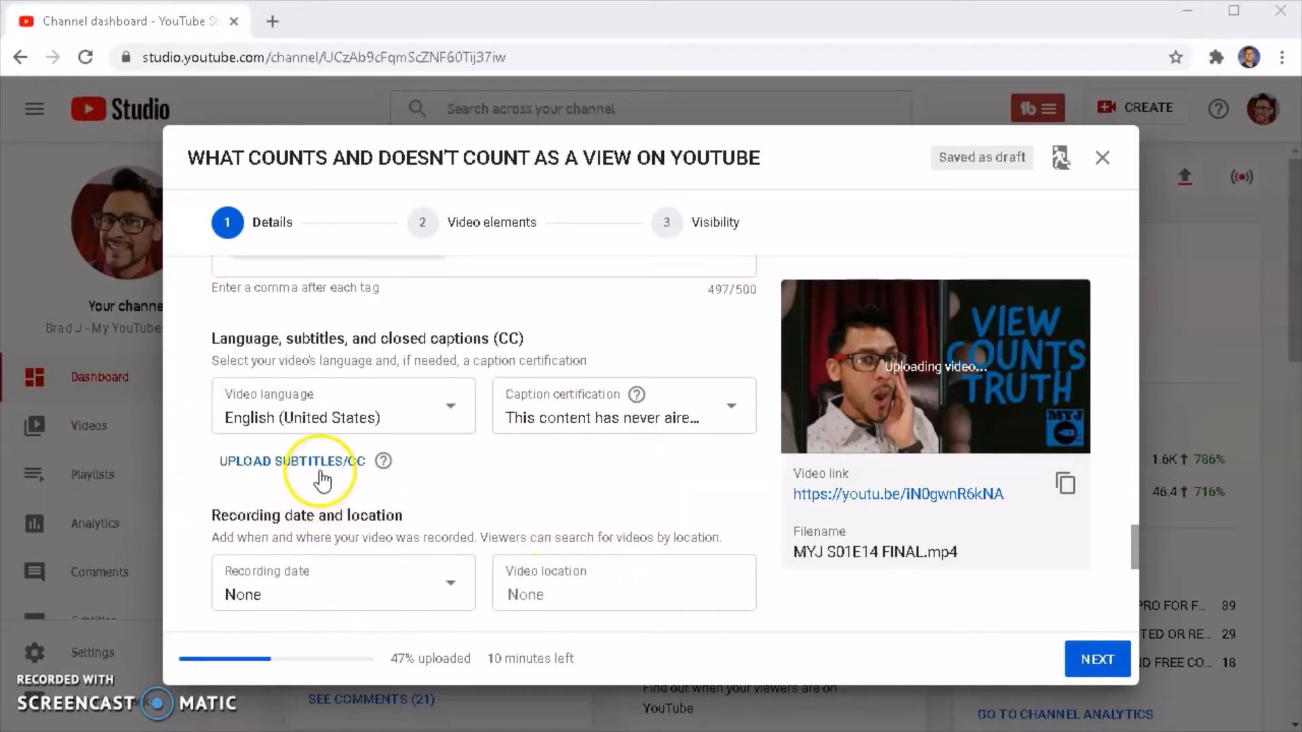
{"action": "scroll", "coordinate": [544, 463], "scroll_direction": "down", "scroll_amount": 2}
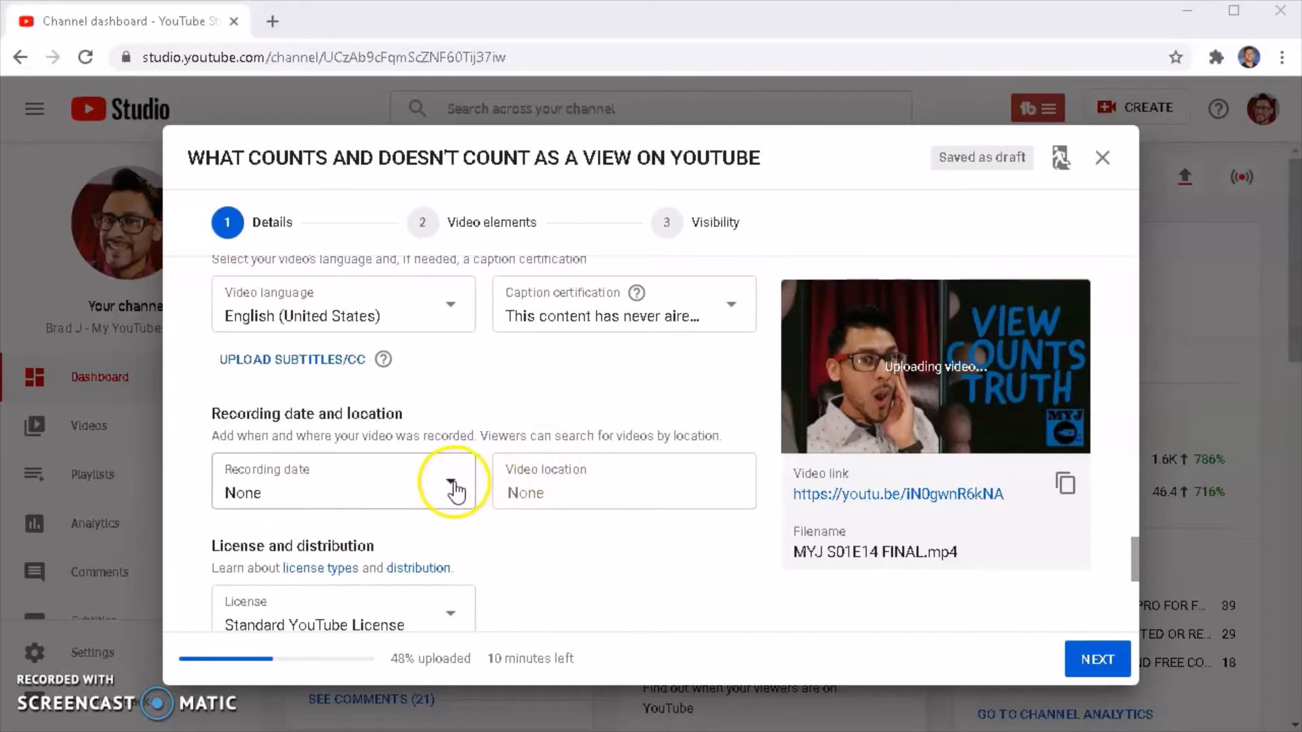
{"action": "left_click", "coordinate": [453, 483]}
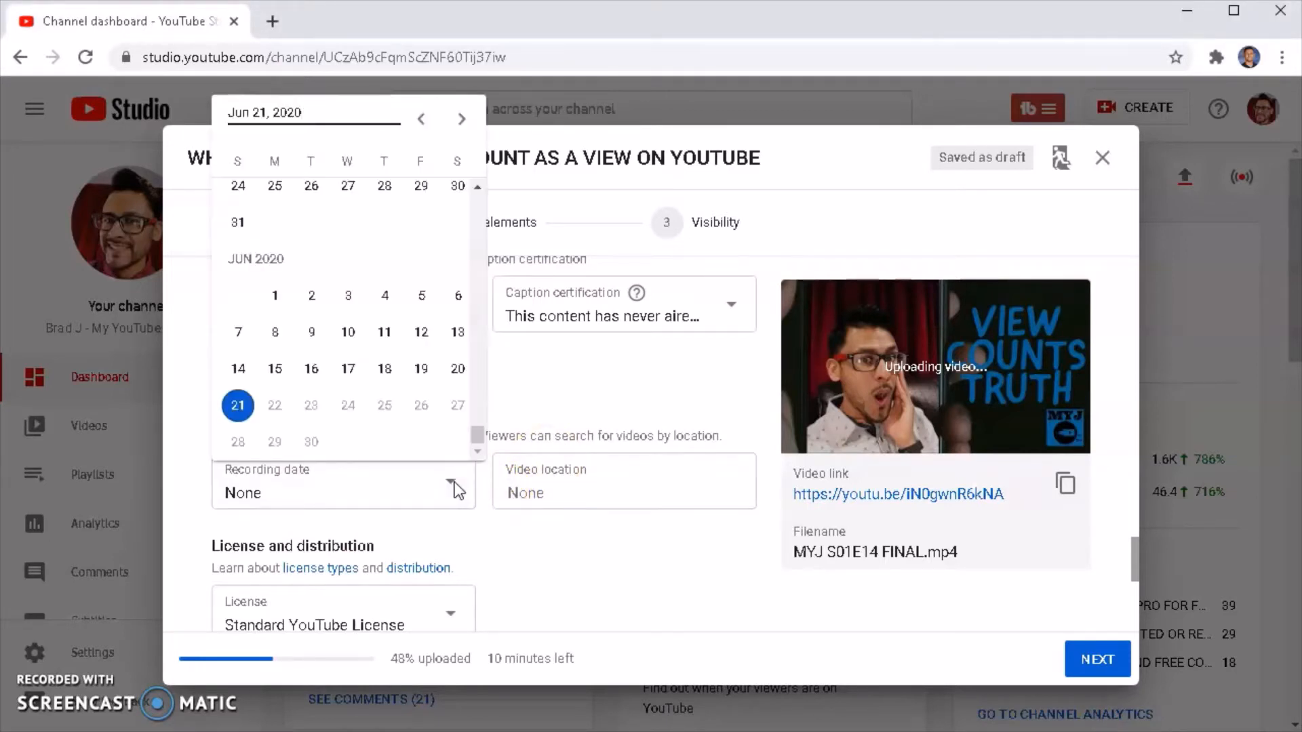
{"action": "left_click", "coordinate": [459, 369]}
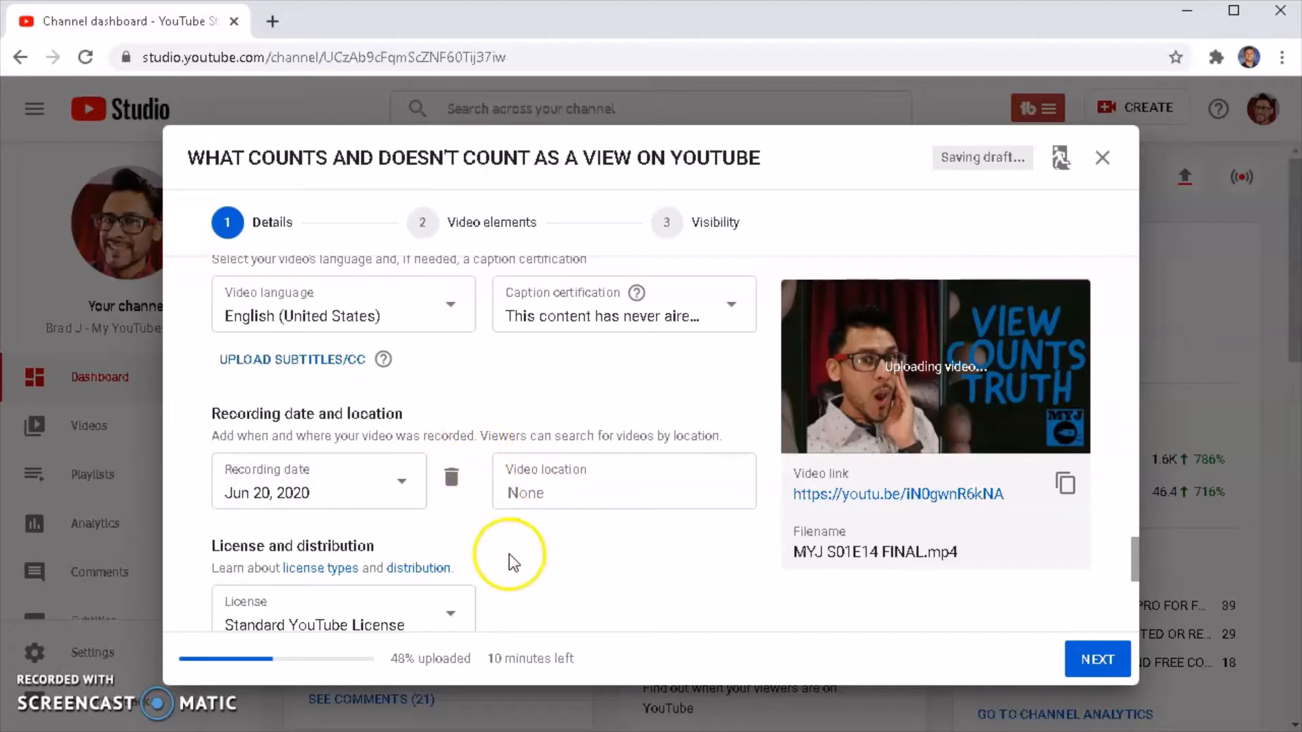
{"action": "scroll", "coordinate": [602, 539], "scroll_direction": "down", "scroll_amount": 2}
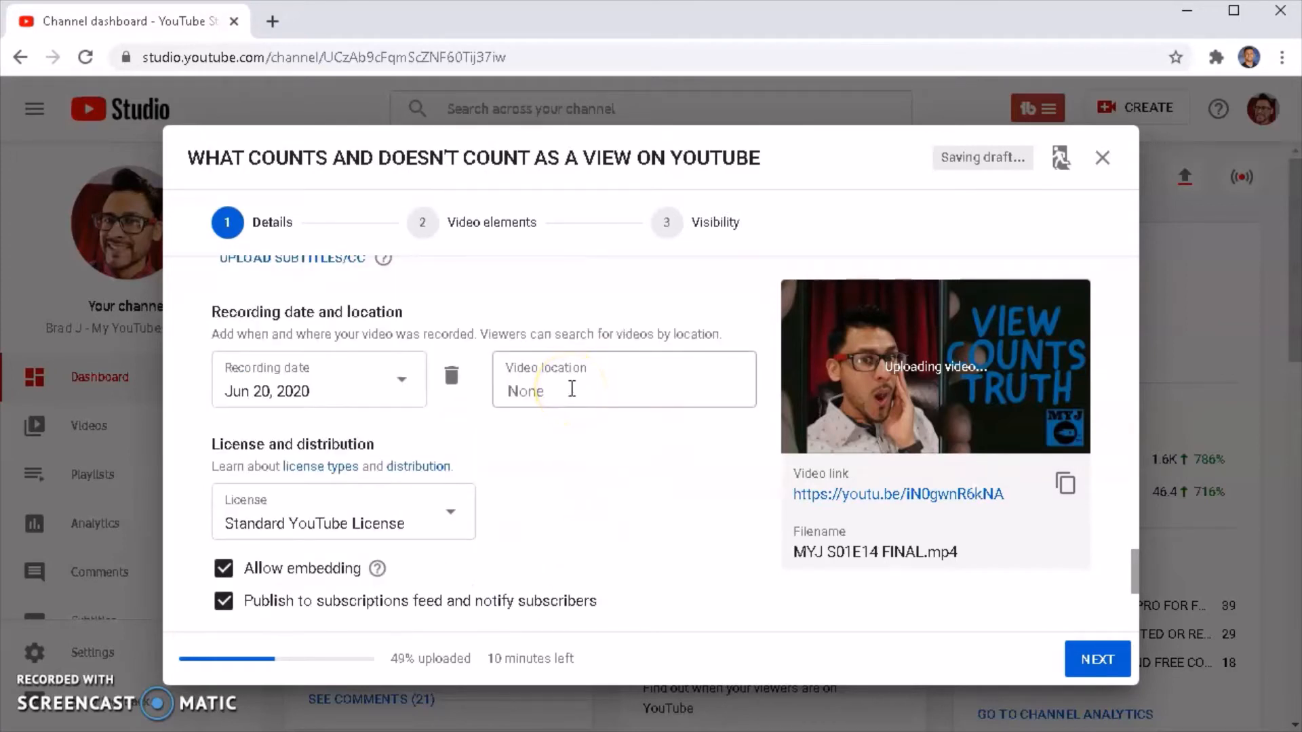
Review the license options for the video, leaving Standard YouTube License selected, and check the embedding setting
{"action": "scroll", "coordinate": [590, 434], "scroll_direction": "down", "scroll_amount": 1}
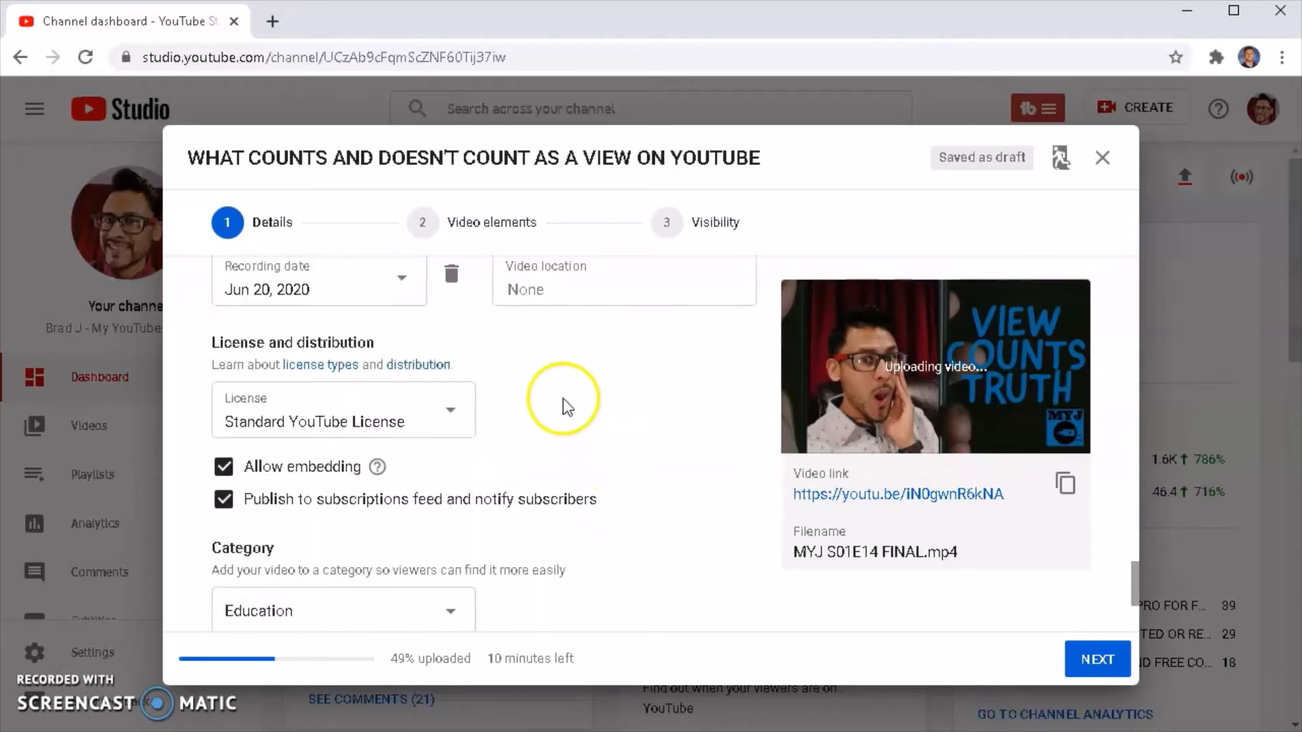
{"action": "left_click", "coordinate": [451, 424]}
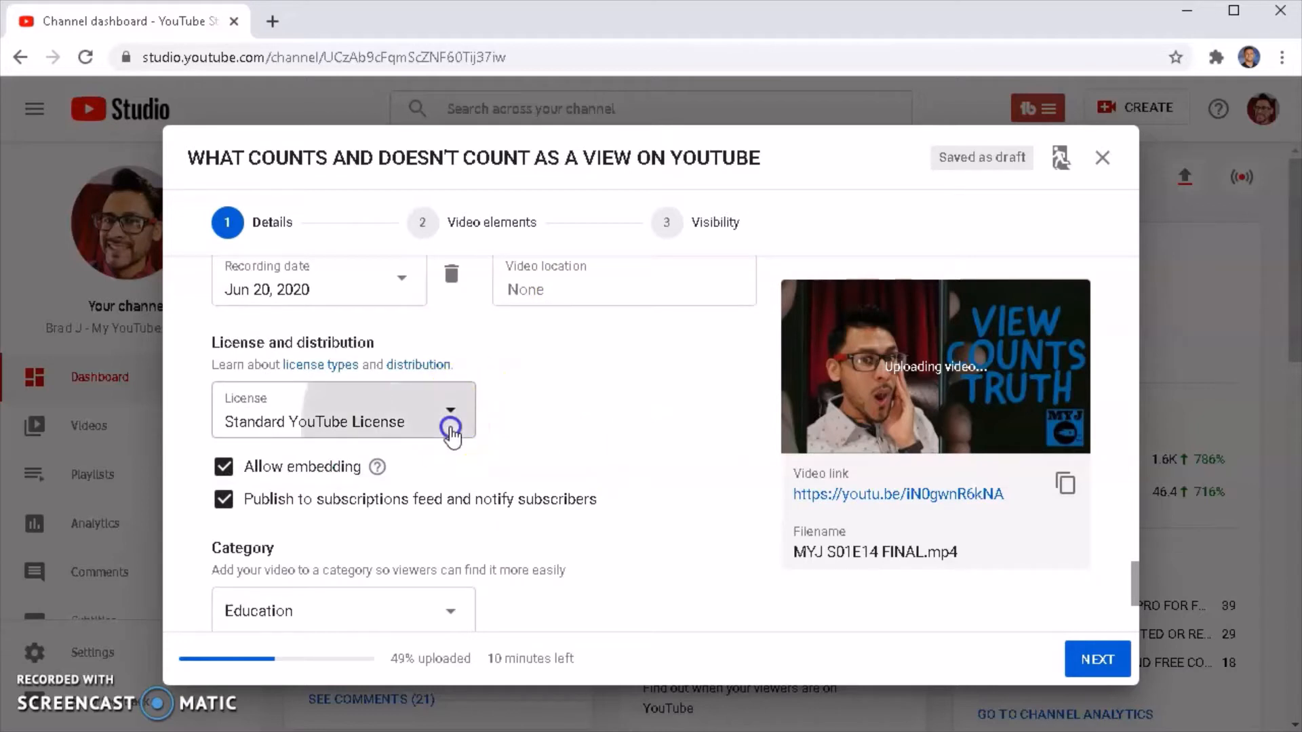
{"action": "left_click", "coordinate": [418, 456]}
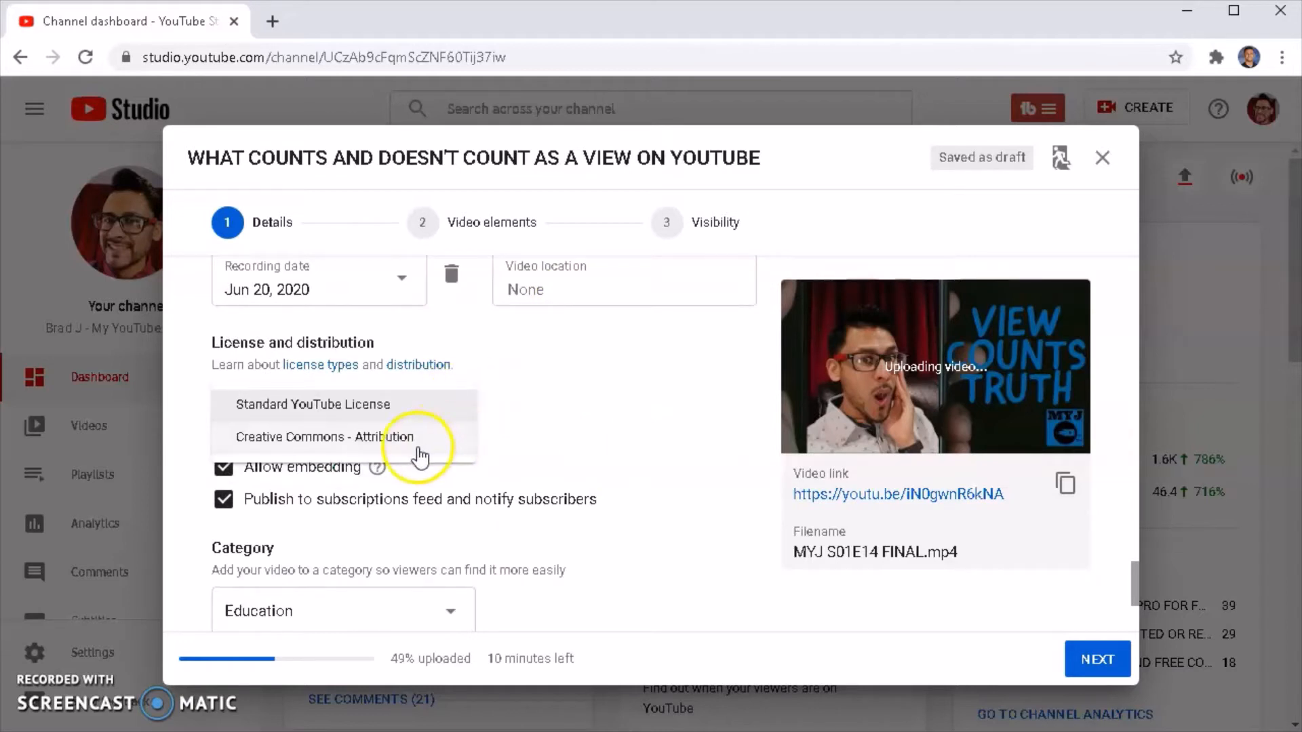
{"action": "left_click", "coordinate": [528, 406]}
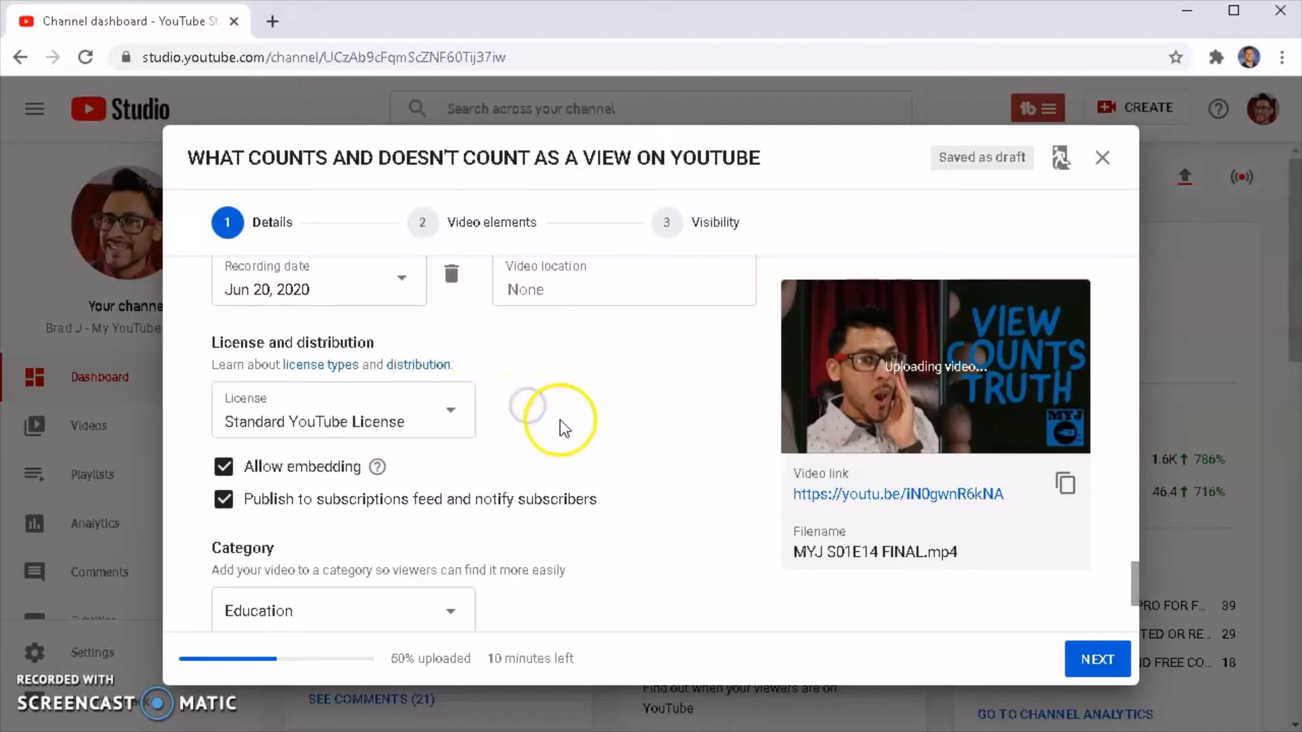
{"action": "scroll", "coordinate": [563, 420], "scroll_direction": "down", "scroll_amount": 2}
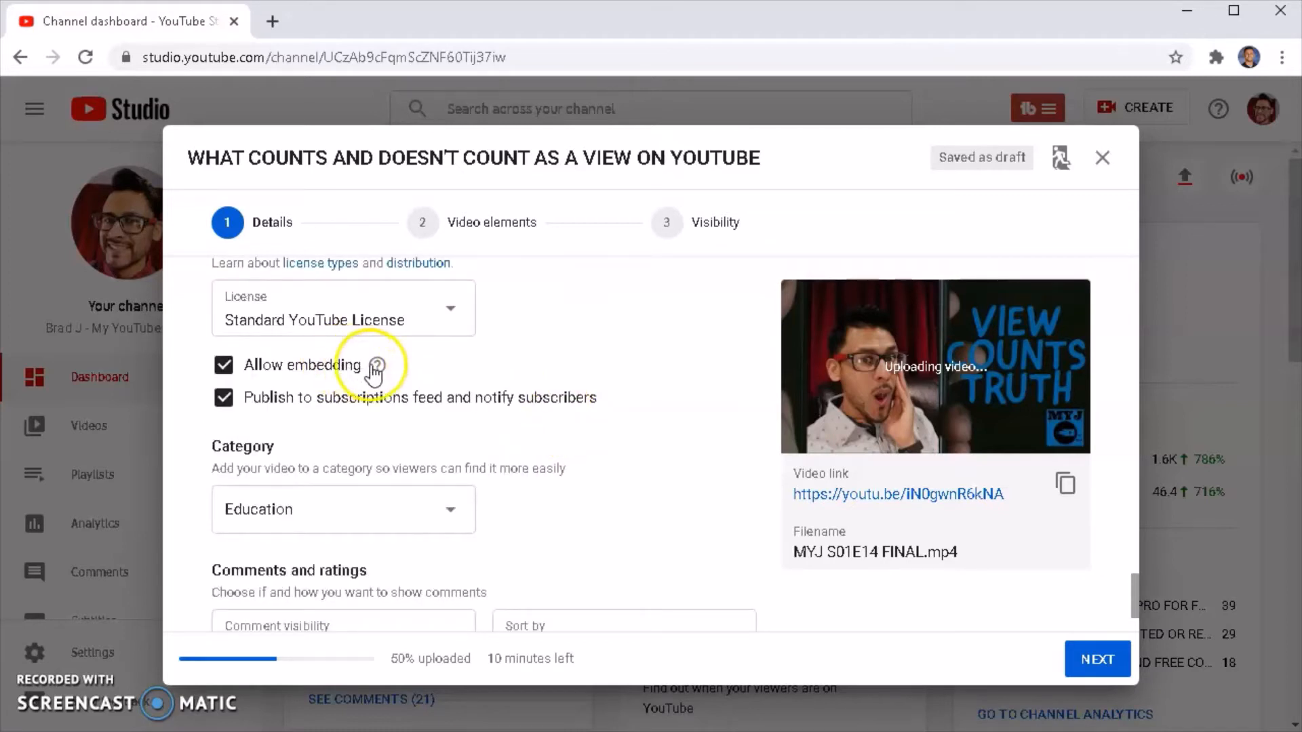
{"action": "mouse_move", "coordinate": [374, 370]}
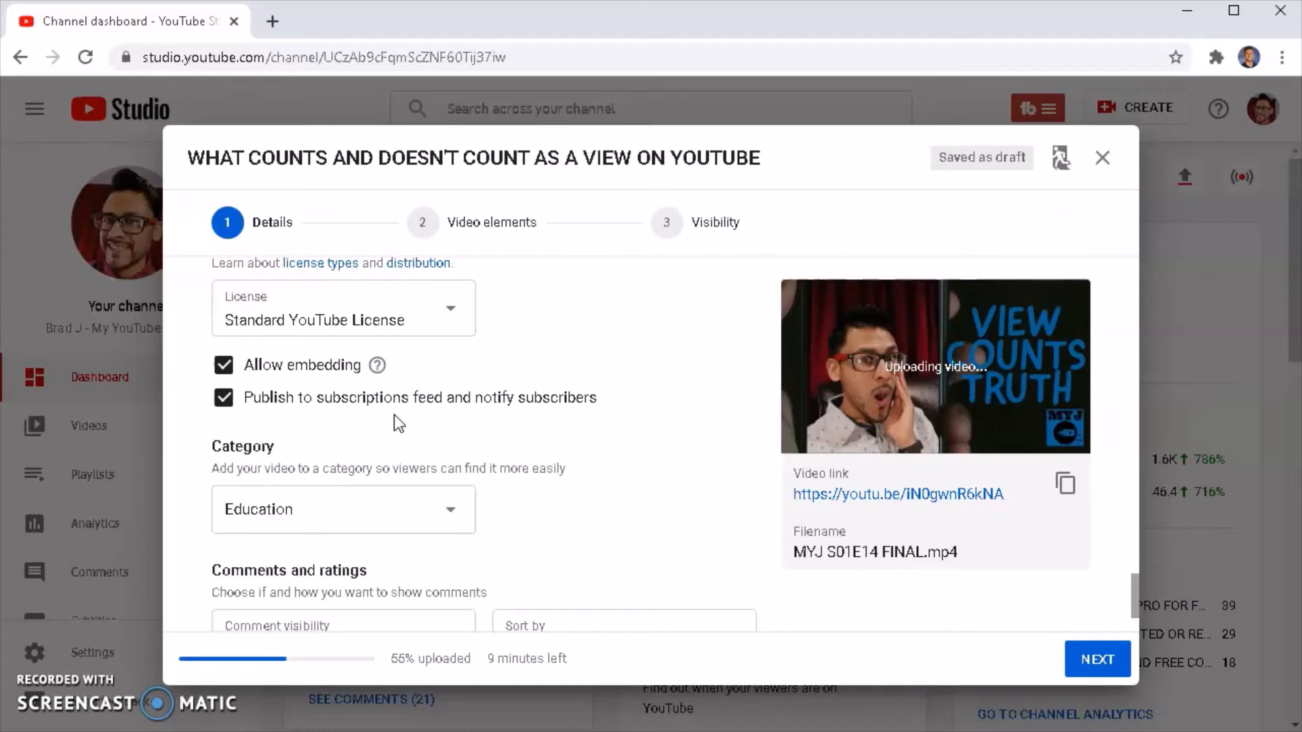
Look through the available video categories, leaving Education selected
{"action": "scroll", "coordinate": [628, 372], "scroll_direction": "down", "scroll_amount": 2}
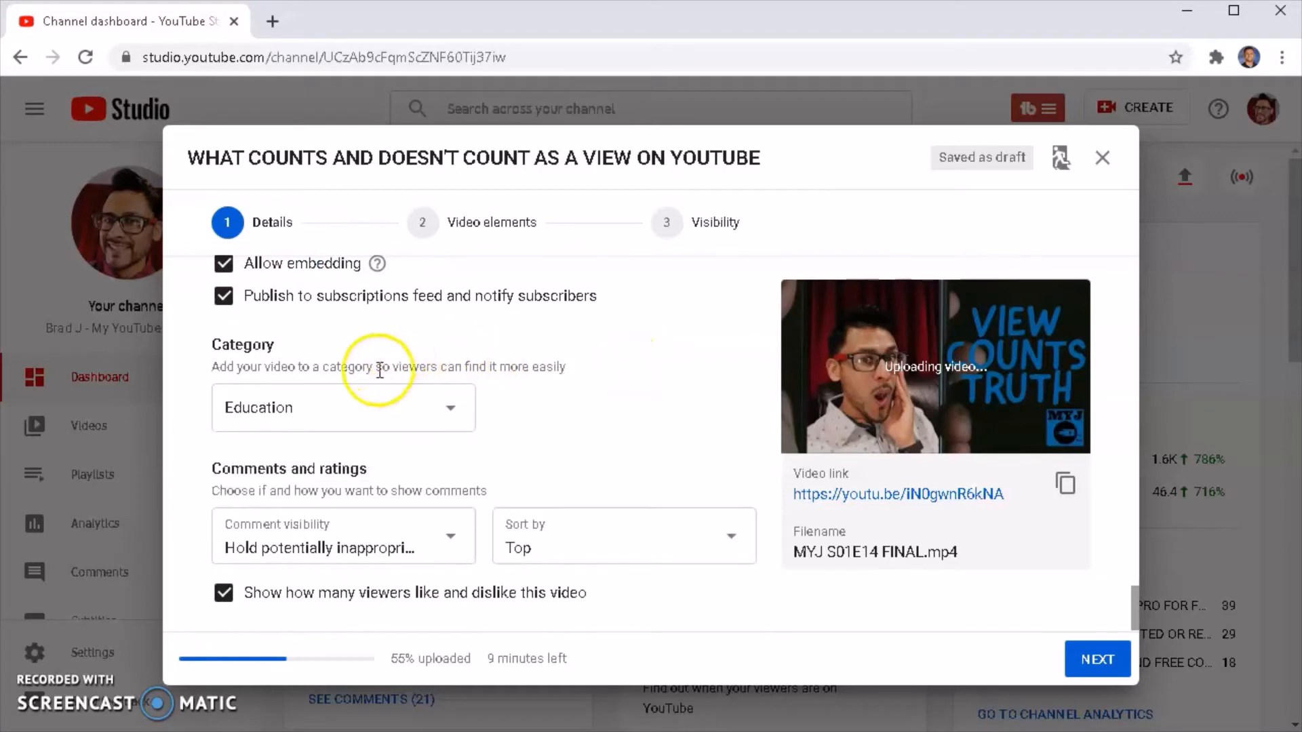
{"action": "left_click", "coordinate": [366, 409]}
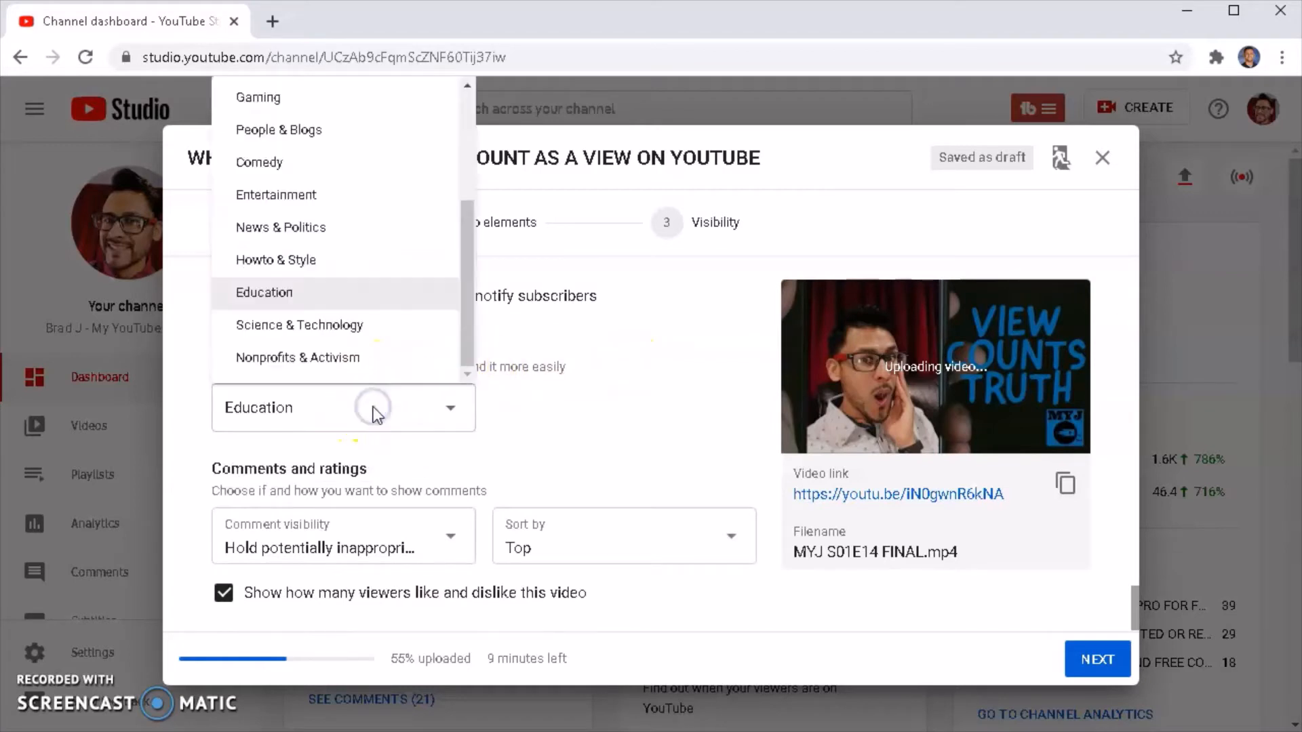
{"action": "left_click_drag", "start_coordinate": [465, 220], "coordinate": [468, 291]}
{"action": "left_click", "coordinate": [541, 364]}
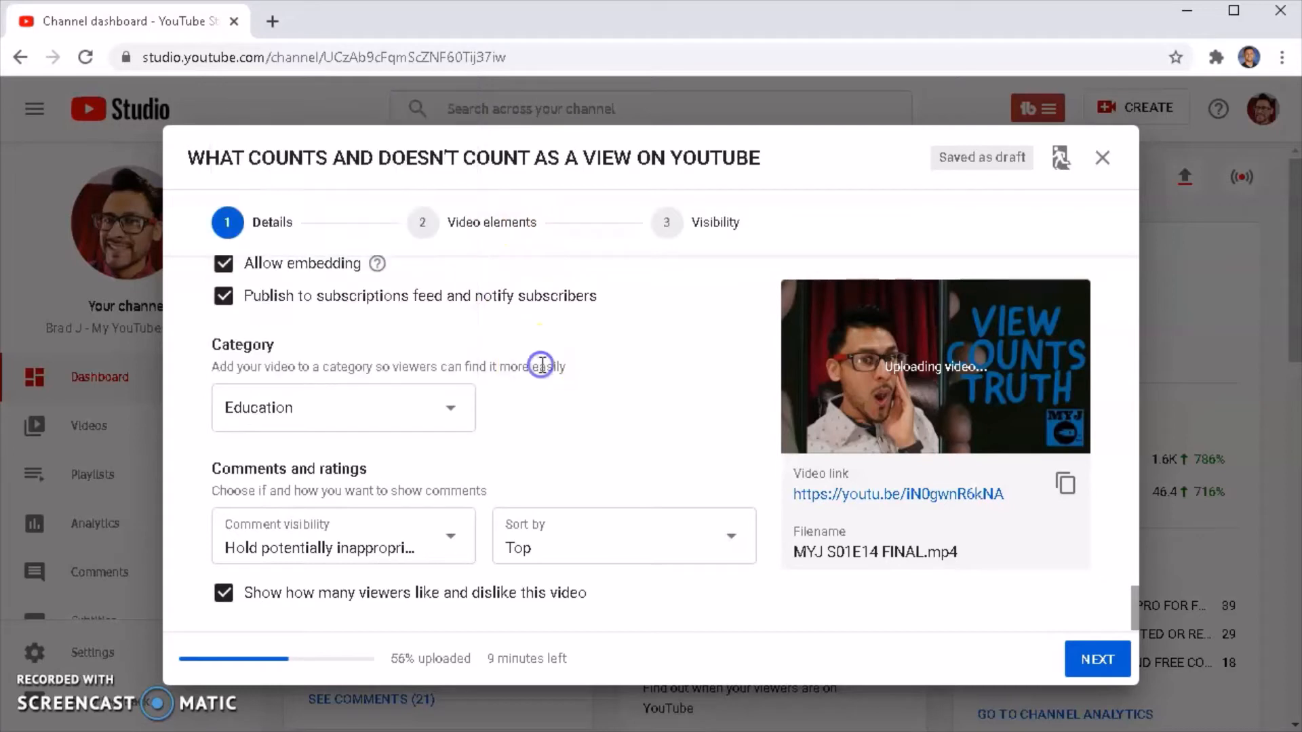
Set comment visibility to "Hold potentially inappropriate comments for review" and check the comment sorting options, leaving Top selected
{"action": "left_click", "coordinate": [454, 533]}
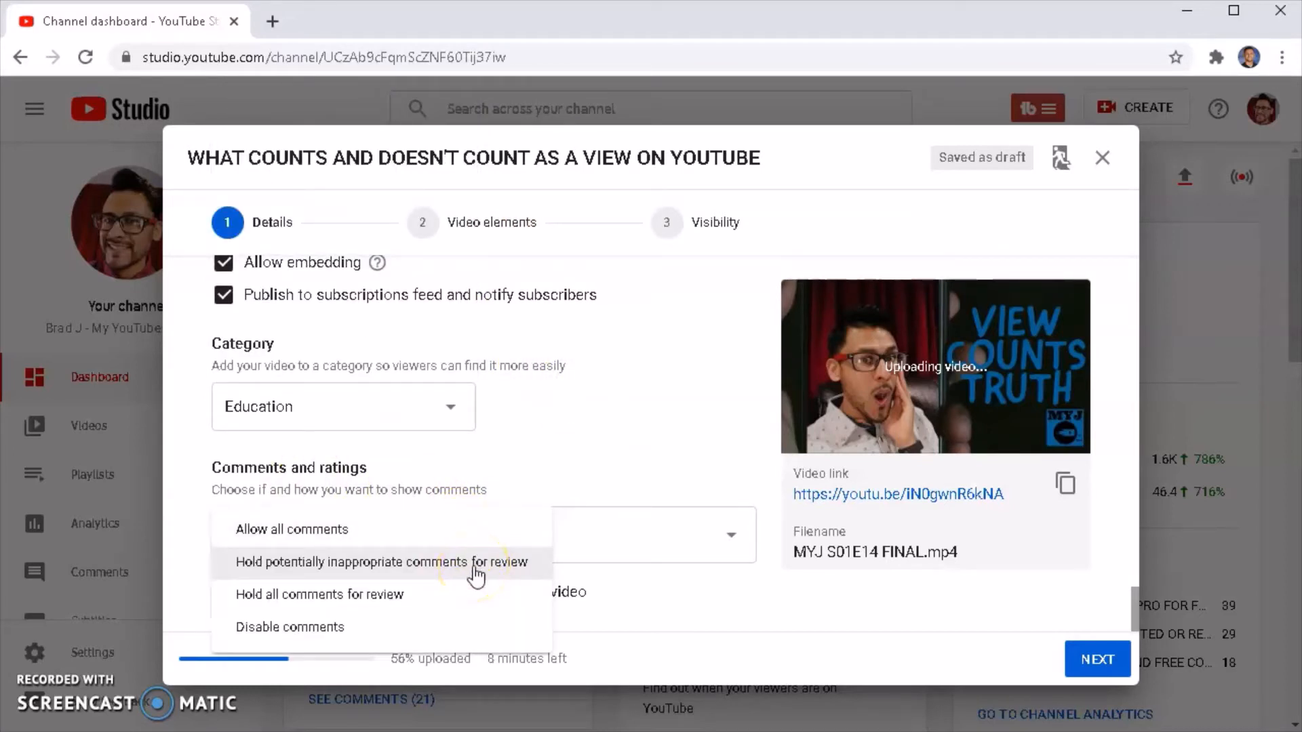
{"action": "left_click", "coordinate": [502, 565]}
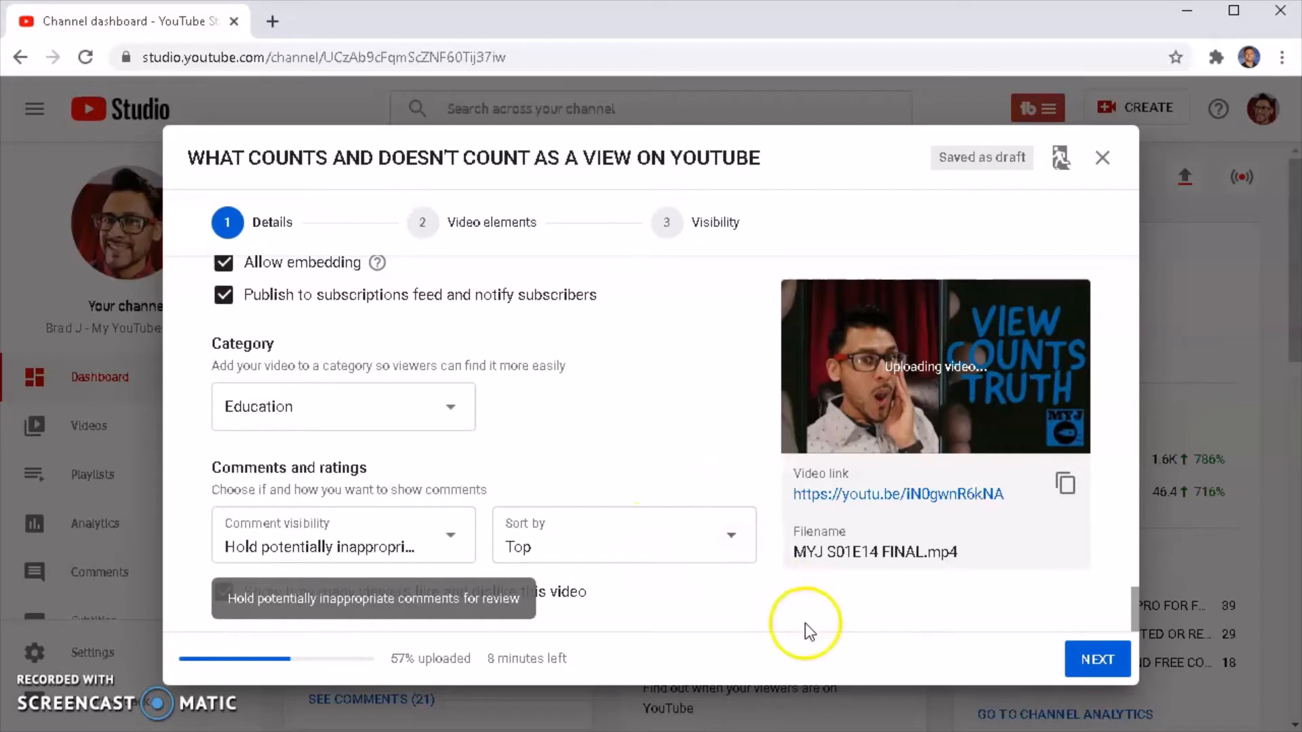
{"action": "left_click", "coordinate": [651, 535]}
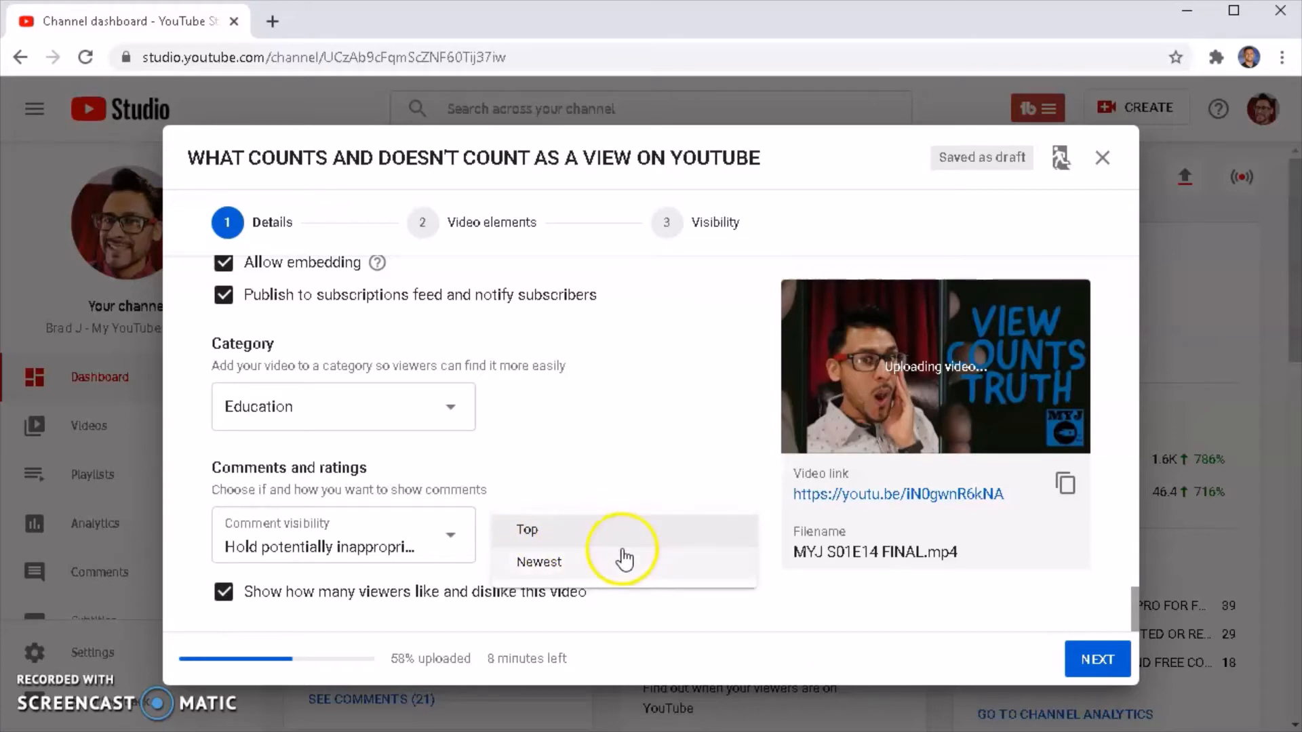
{"action": "left_click", "coordinate": [657, 461]}
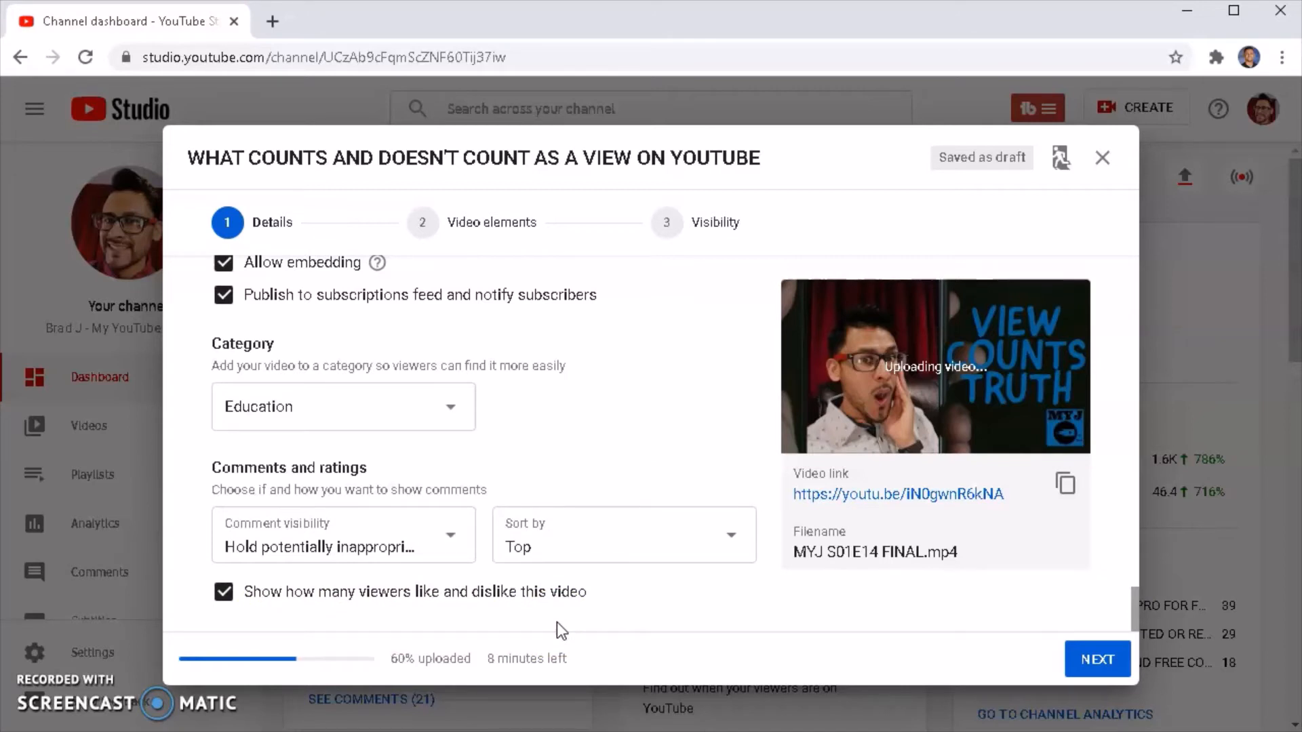
Review the Video elements stage and the private, unlisted, public and schedule options in the Visibility stage
{"action": "left_click", "coordinate": [510, 238]}
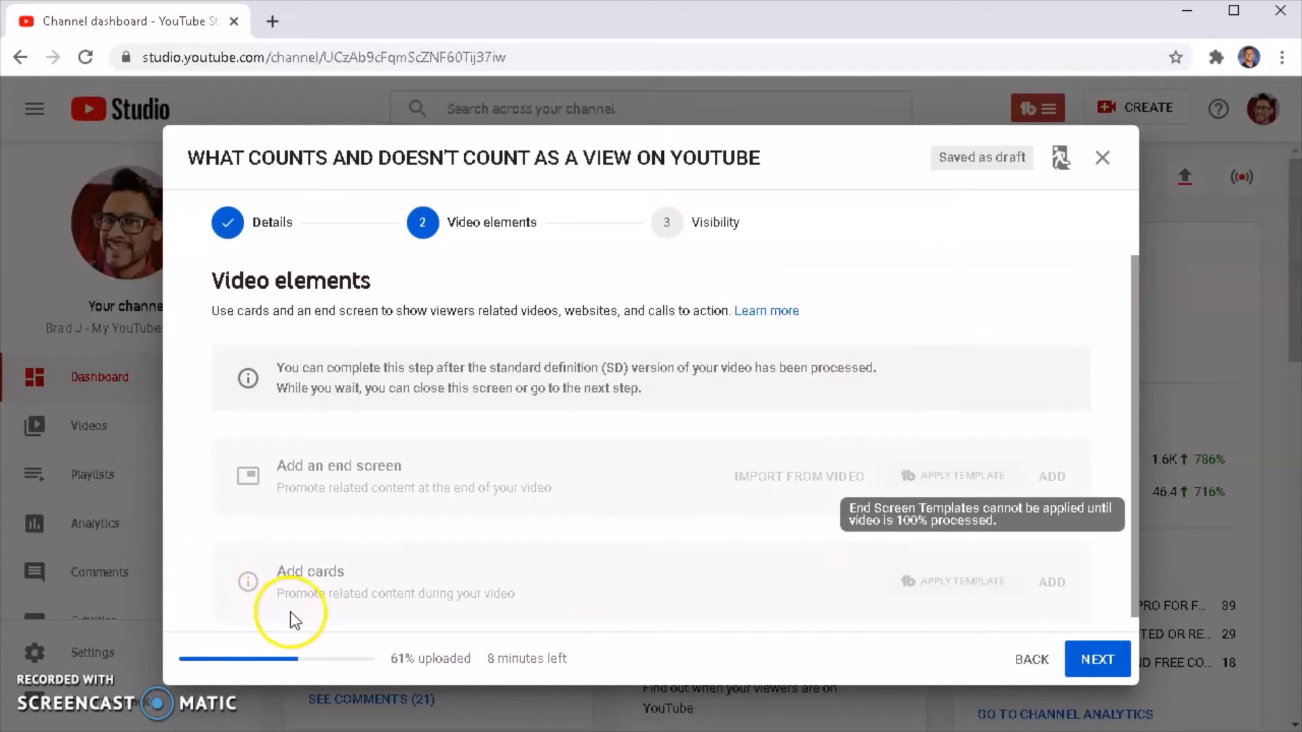
{"action": "scroll", "coordinate": [627, 403], "scroll_direction": "down", "scroll_amount": 1}
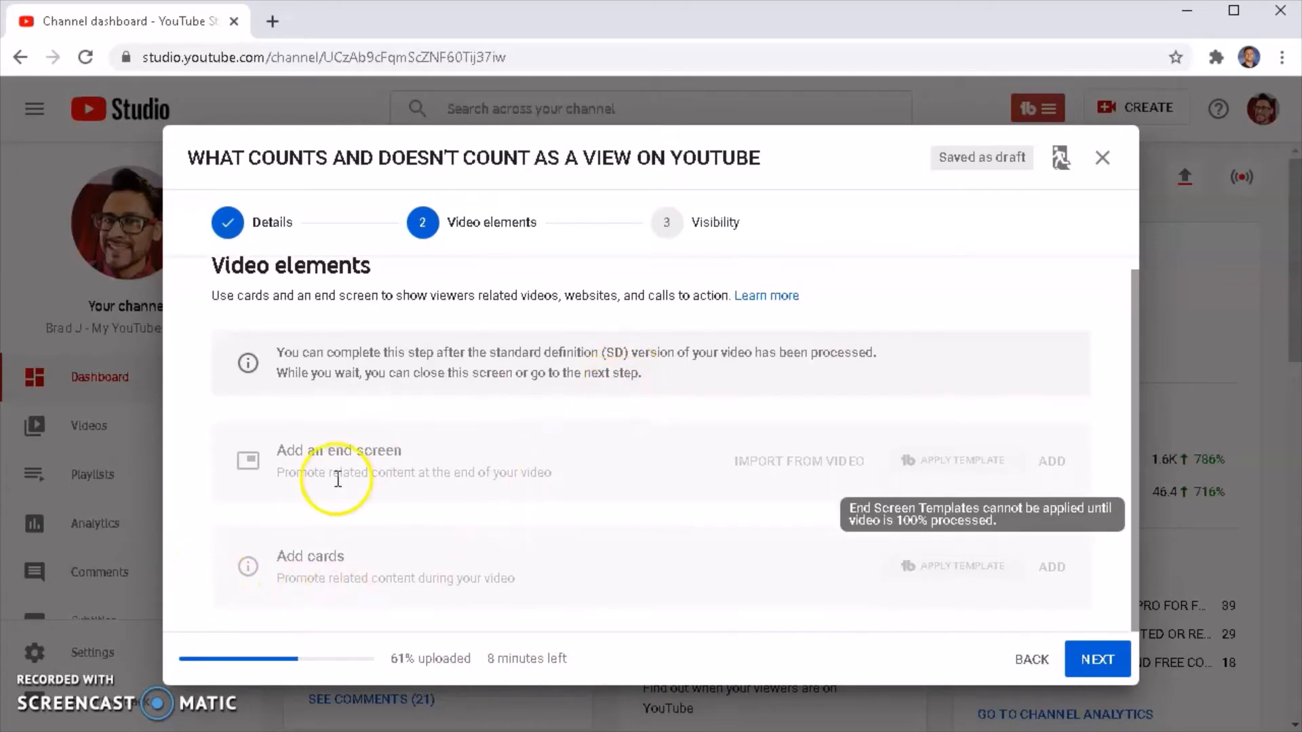
{"action": "left_click", "coordinate": [1097, 659]}
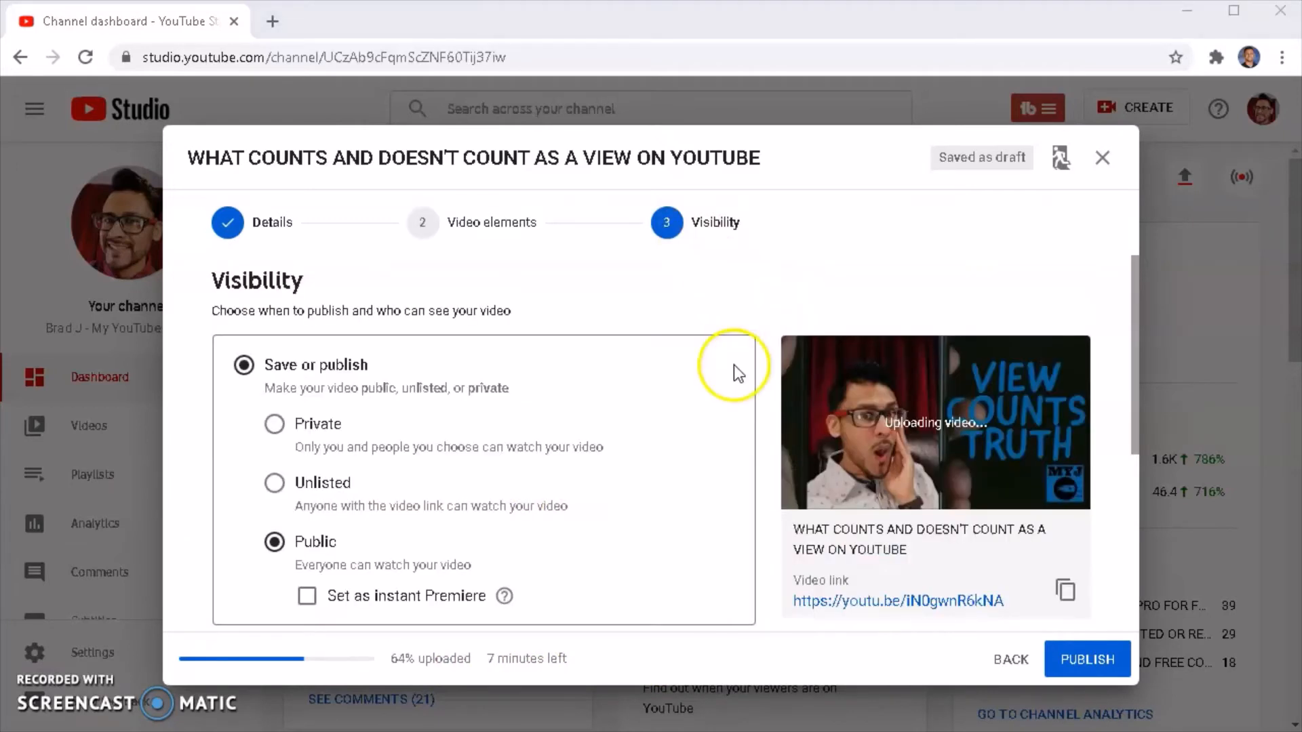
{"action": "scroll", "coordinate": [708, 390], "scroll_direction": "down", "scroll_amount": 2}
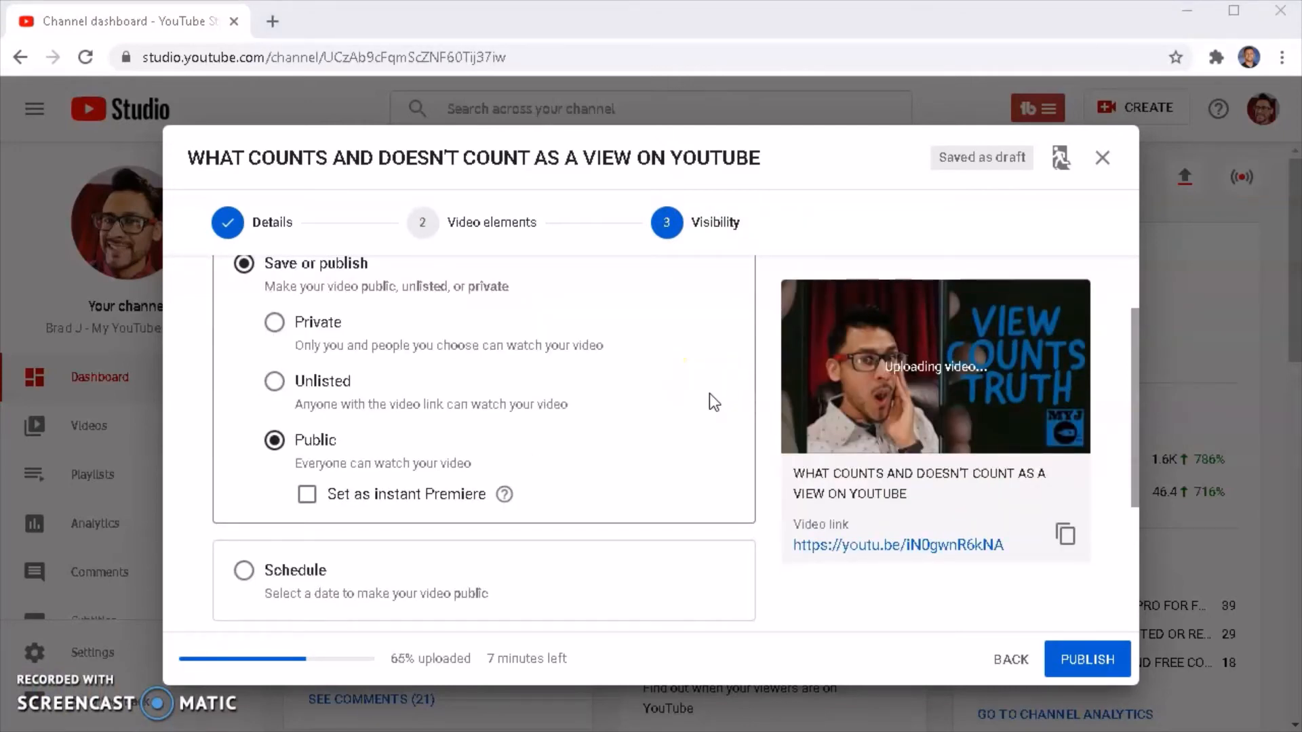
{"action": "left_click", "coordinate": [682, 390]}
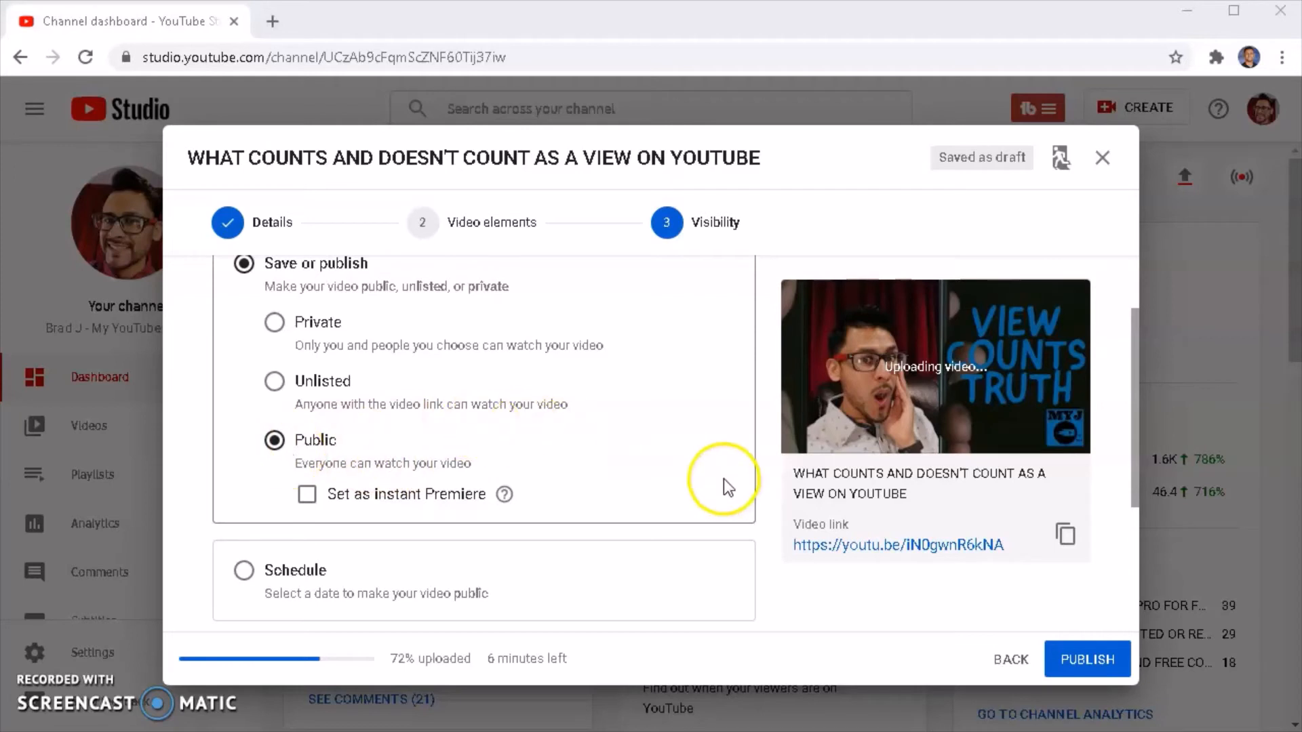
{"action": "scroll", "coordinate": [723, 479], "scroll_direction": "down", "scroll_amount": 2}
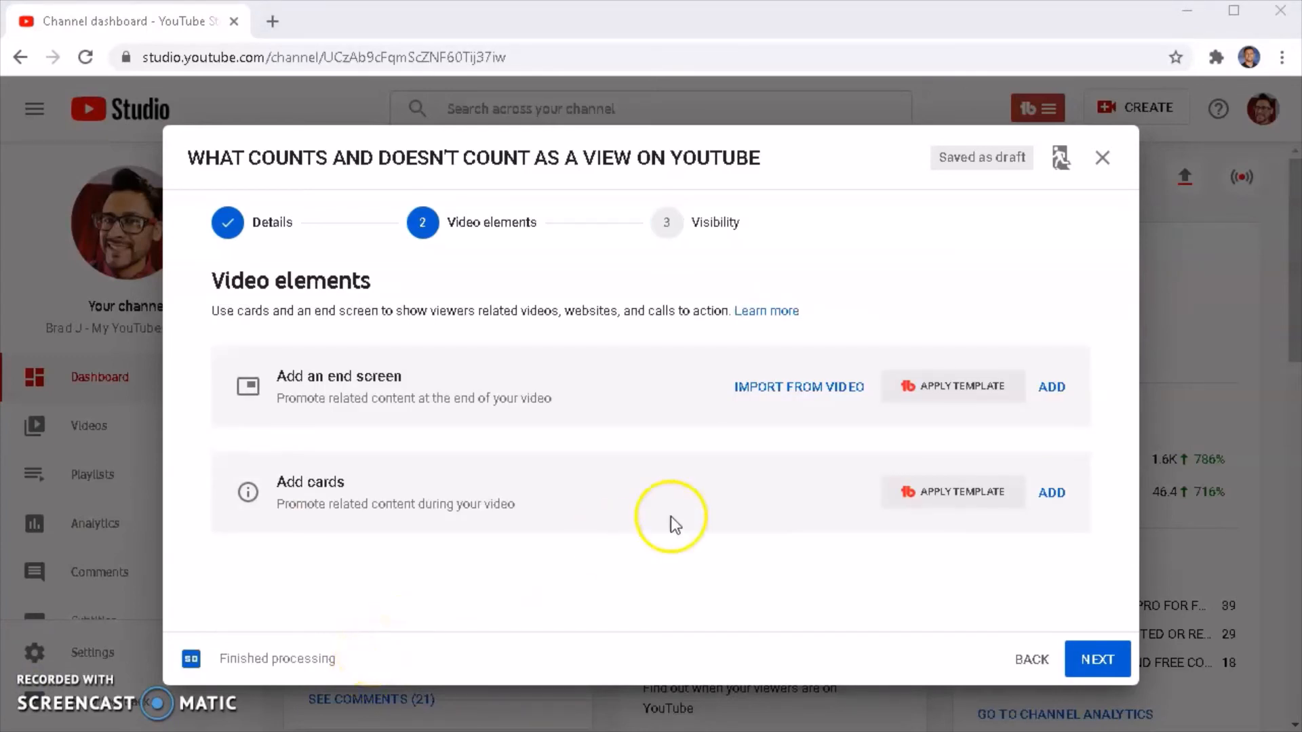
Add and save an end screen with a subscribe element, a best-for-viewer video and the "STARTING A YOUTUBE CHANNEL FROM SCRATCH" playlist
{"action": "left_click", "coordinate": [1055, 390]}
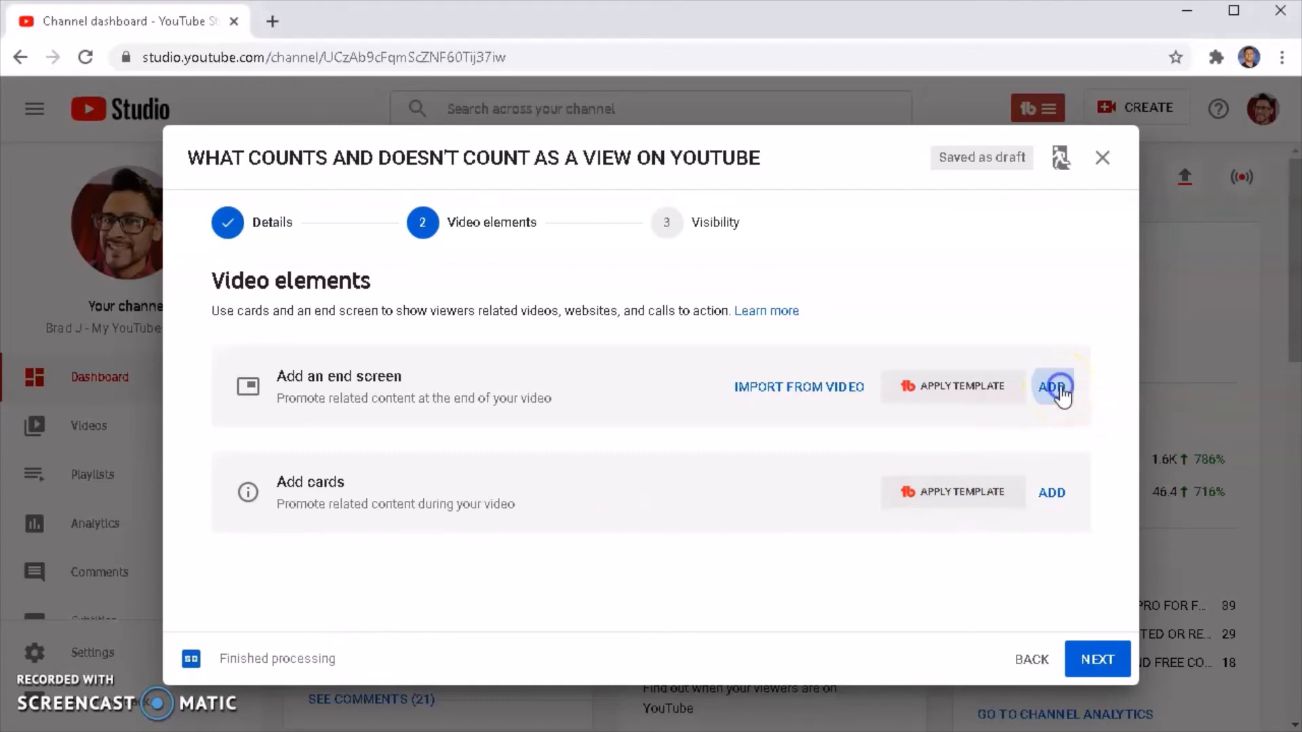
{"action": "left_click_drag", "start_coordinate": [721, 285], "coordinate": [330, 371]}
{"action": "left_click", "coordinate": [319, 365]}
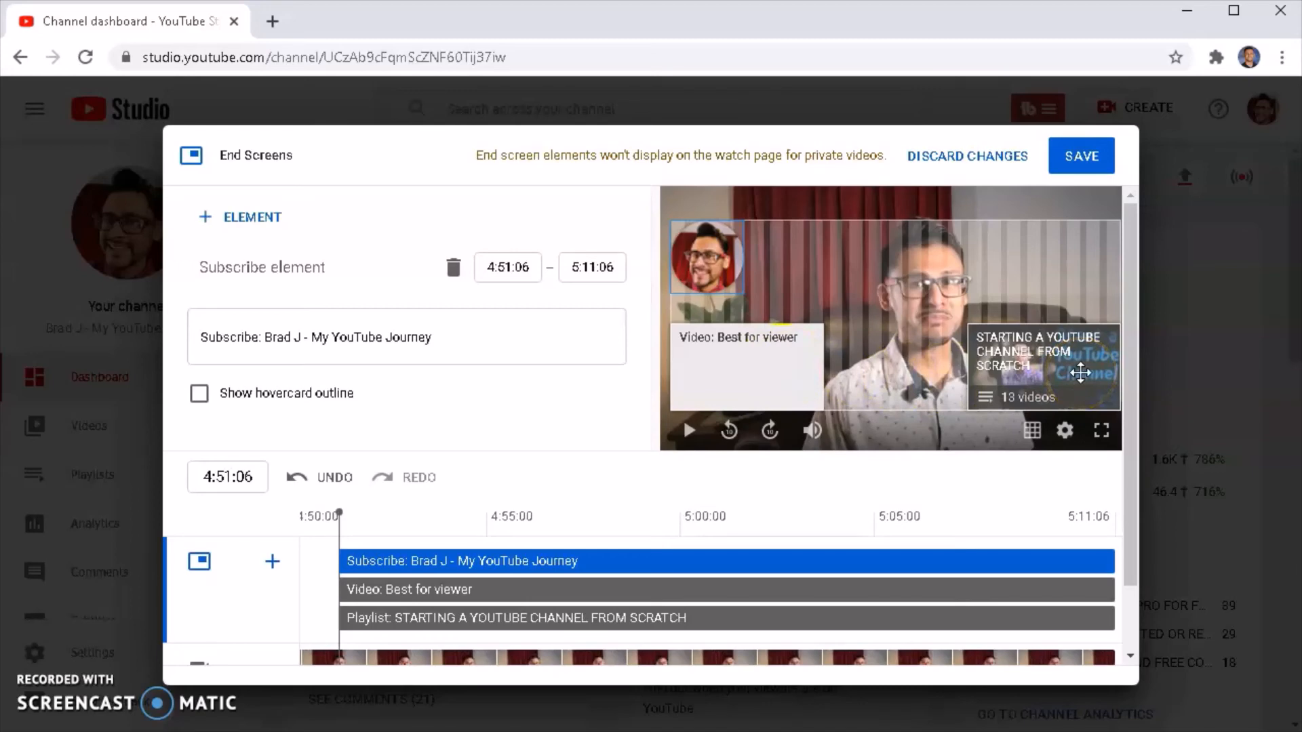
{"action": "scroll", "coordinate": [1080, 372], "scroll_direction": "down", "scroll_amount": 1}
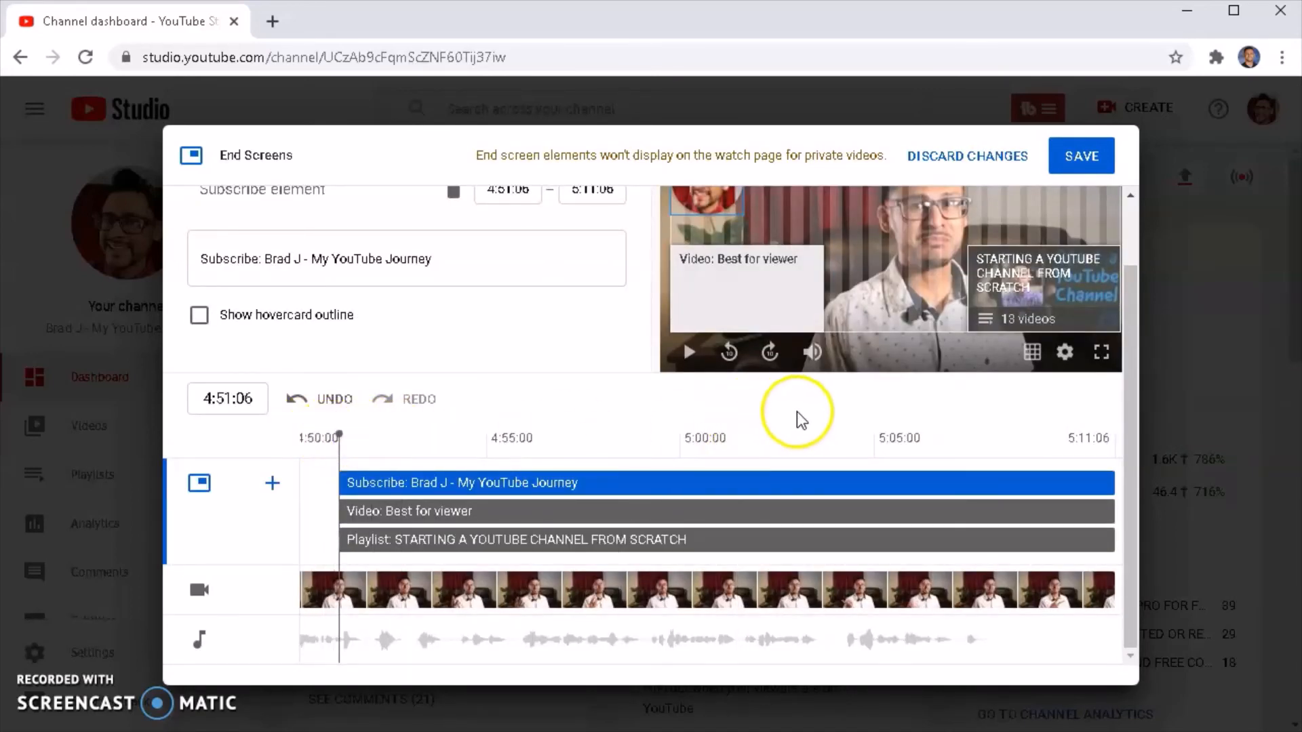
{"action": "scroll", "coordinate": [1027, 359], "scroll_direction": "up", "scroll_amount": 1}
{"action": "left_click", "coordinate": [1096, 173]}
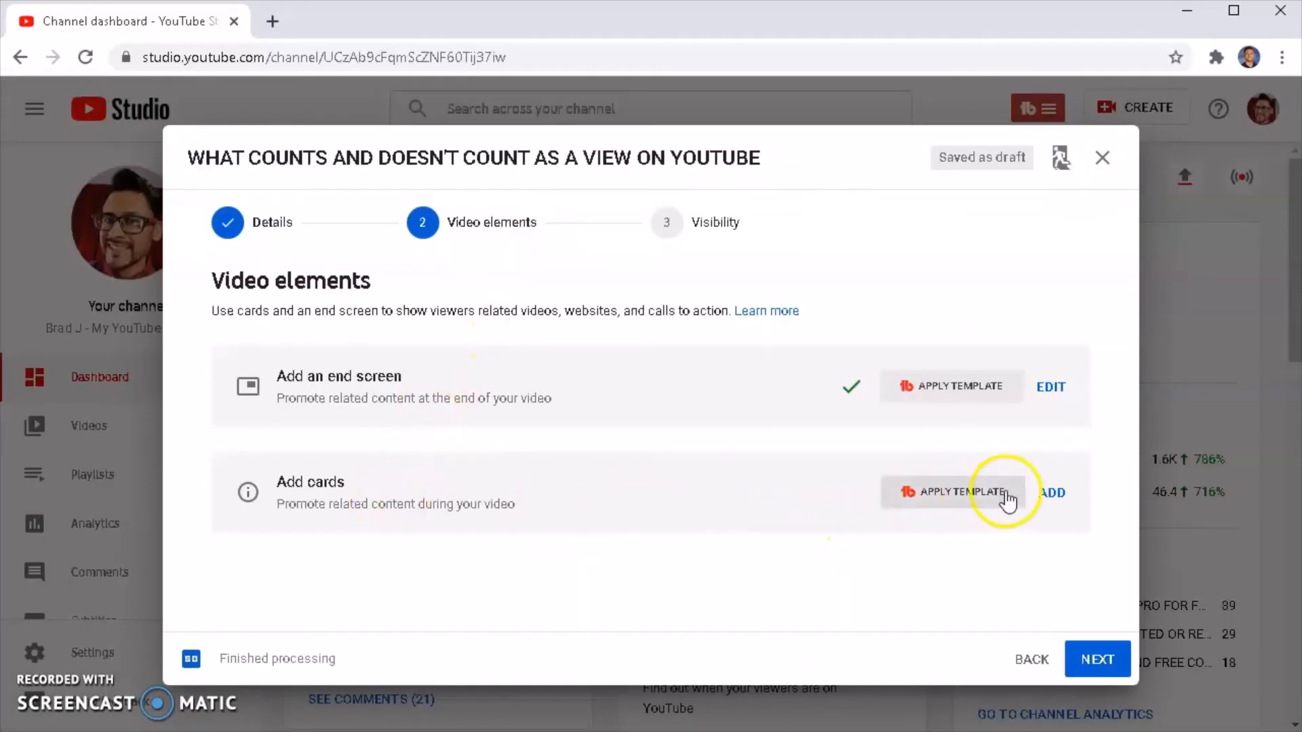
Create a video card for the uploaded "HOW TO GET MORE VIEWS FOR NEW Y..." video and place it at 1:19
{"action": "left_click", "coordinate": [1051, 494]}
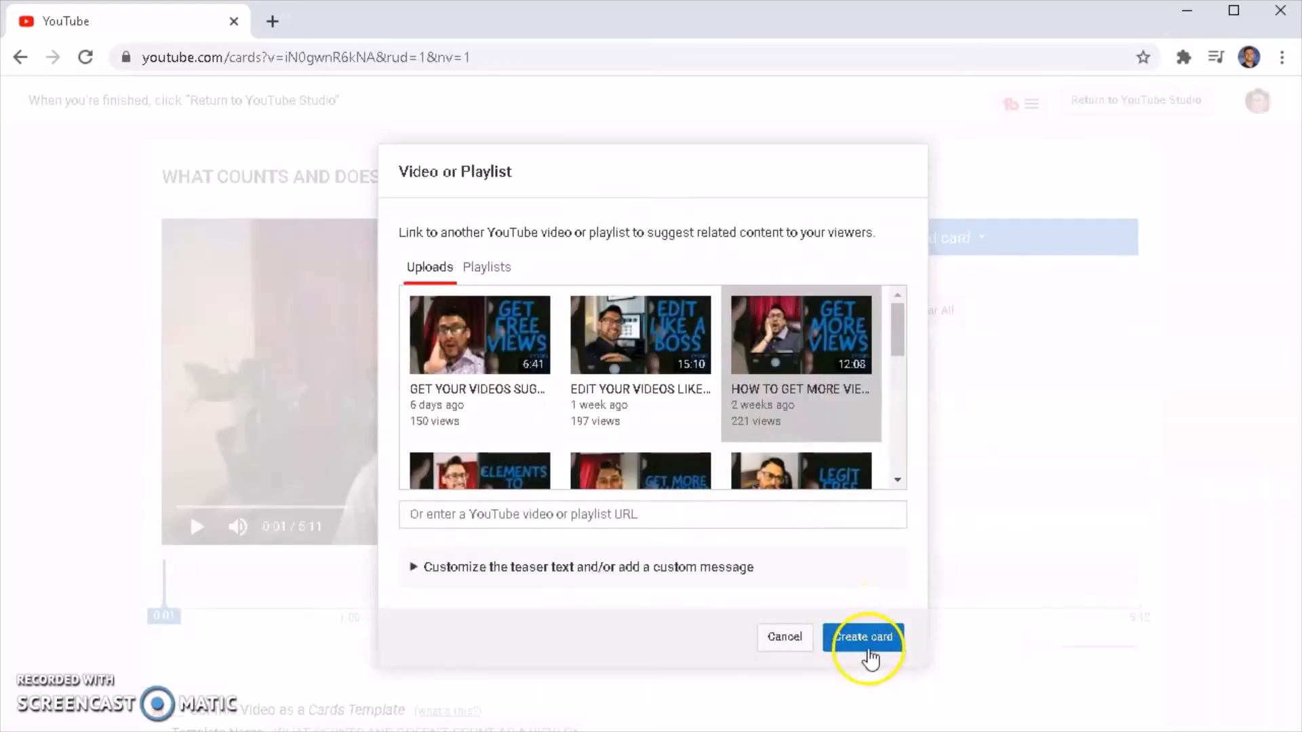
{"action": "left_click", "coordinate": [873, 644]}
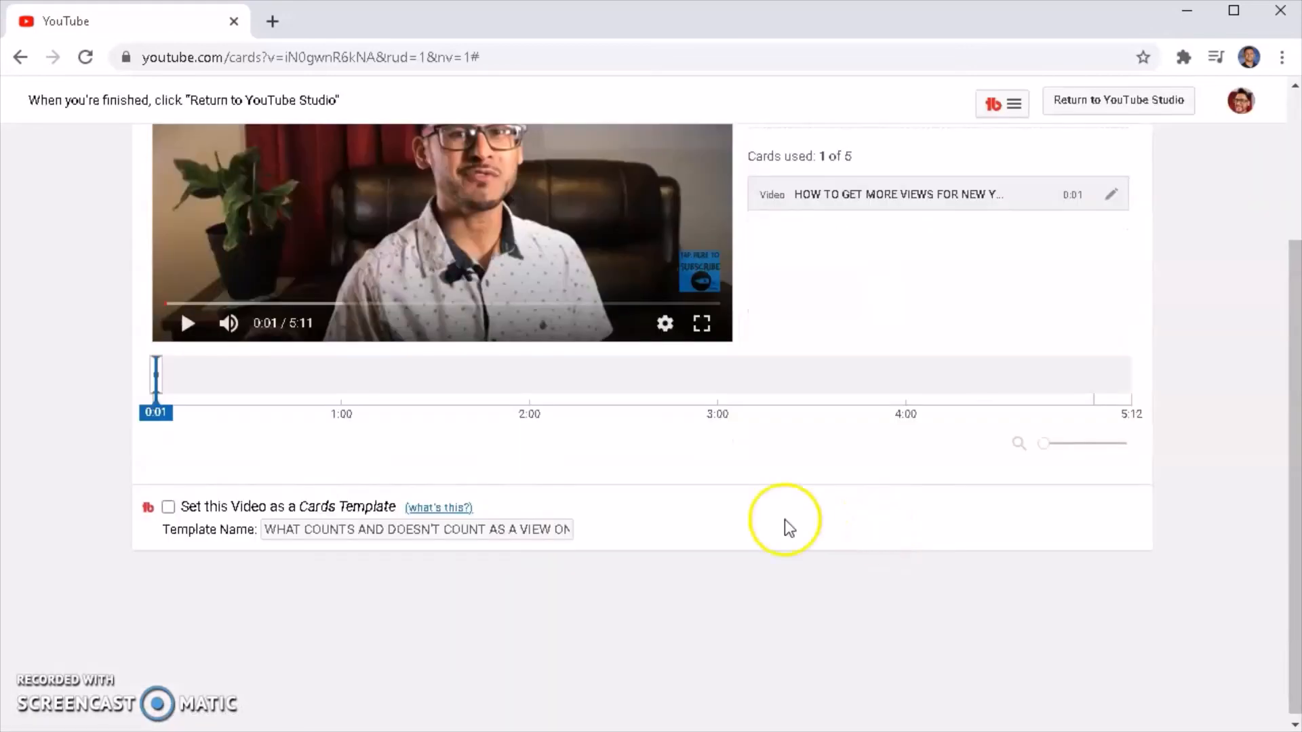
{"action": "left_click_drag", "start_coordinate": [160, 377], "coordinate": [267, 378]}
{"action": "left_click", "coordinate": [151, 407]}
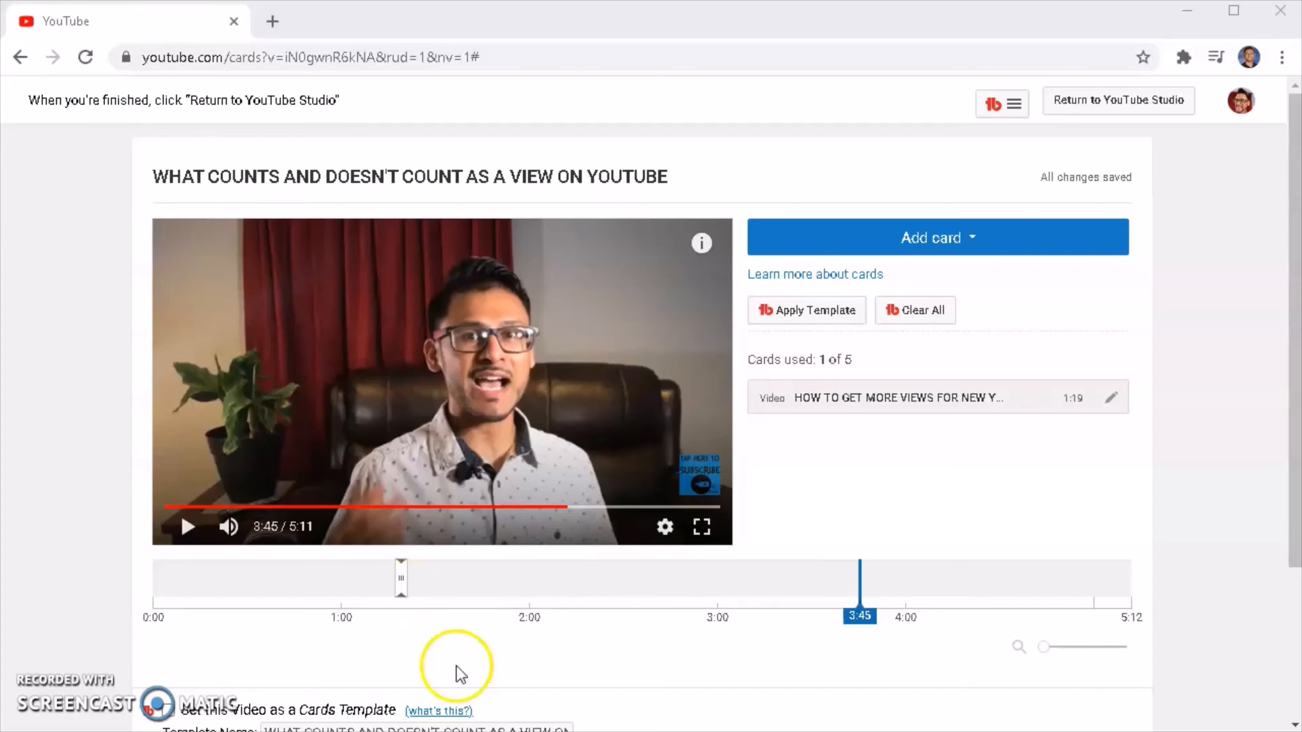
Create a second video card at 3:45 promoting the uploaded "GET YOUR VIDEOS SUGGESTED OR REC..." video
{"action": "mouse_move", "coordinate": [718, 268]}
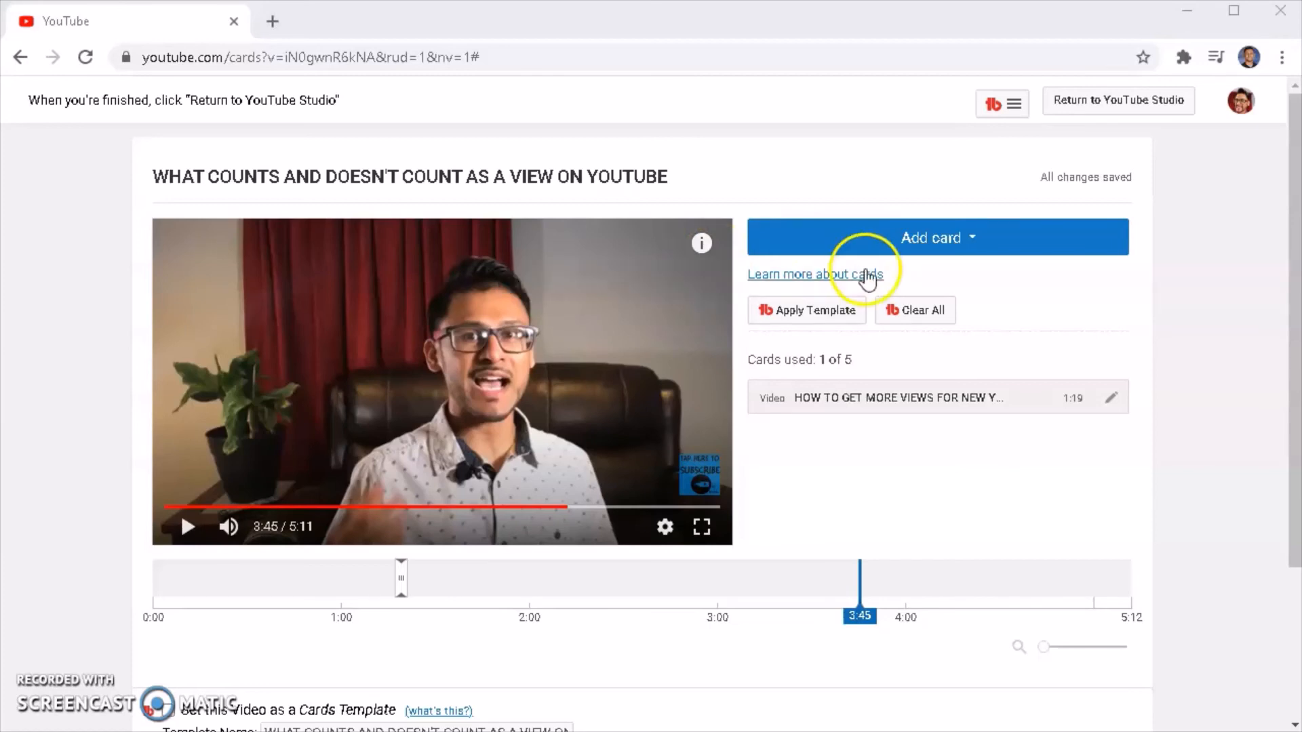
{"action": "left_click", "coordinate": [944, 235]}
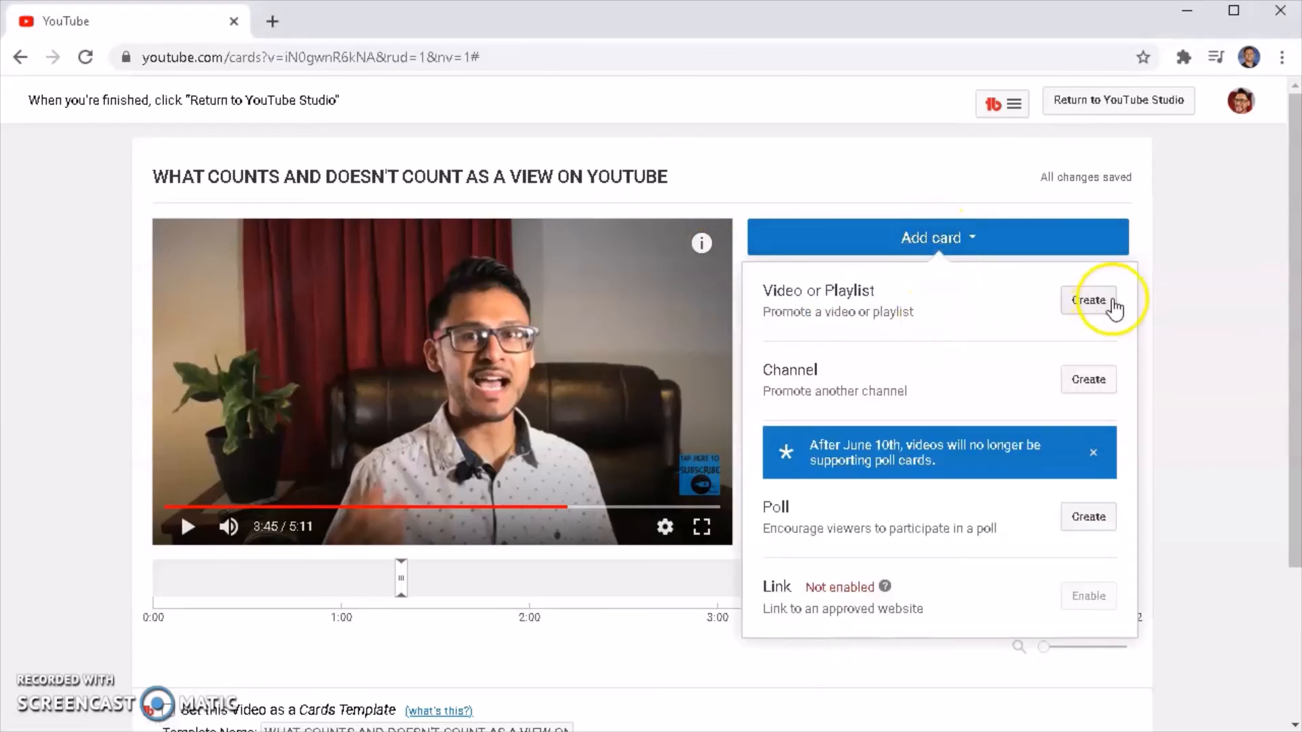
{"action": "left_click", "coordinate": [1089, 300]}
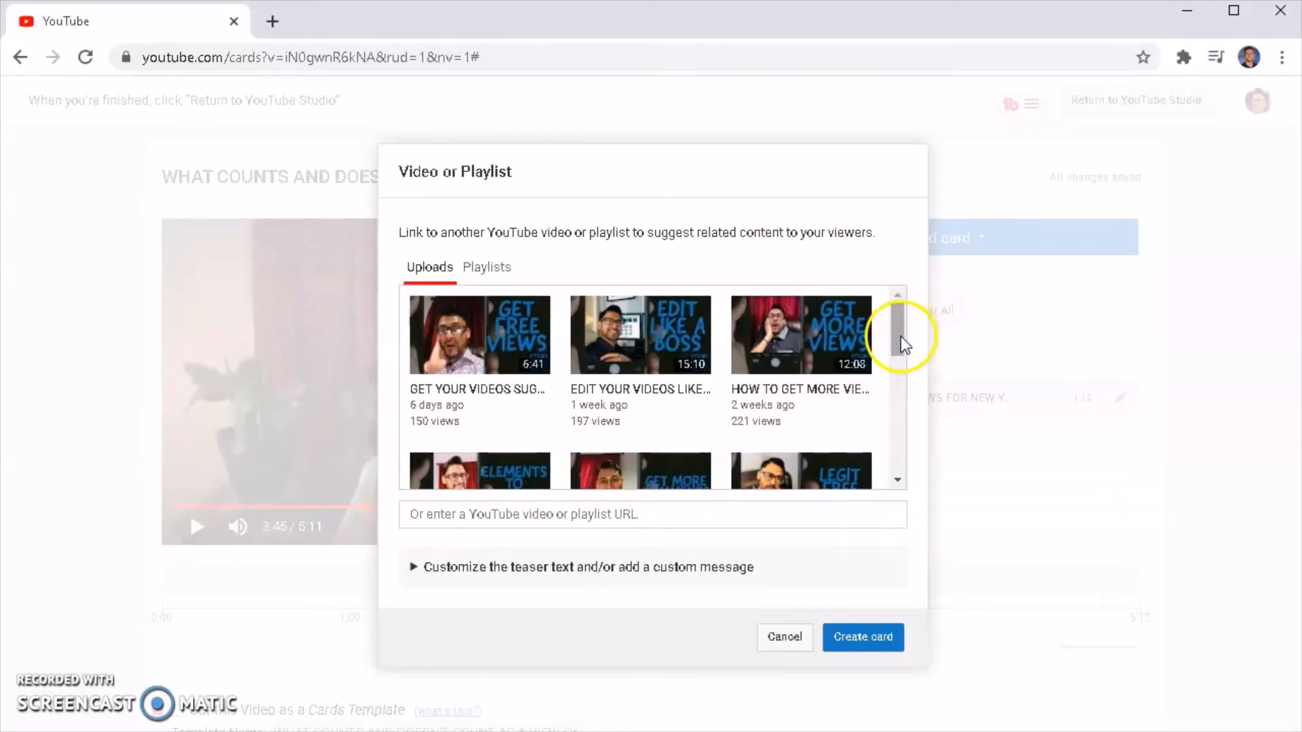
{"action": "left_click", "coordinate": [507, 369]}
{"action": "left_click", "coordinate": [858, 637]}
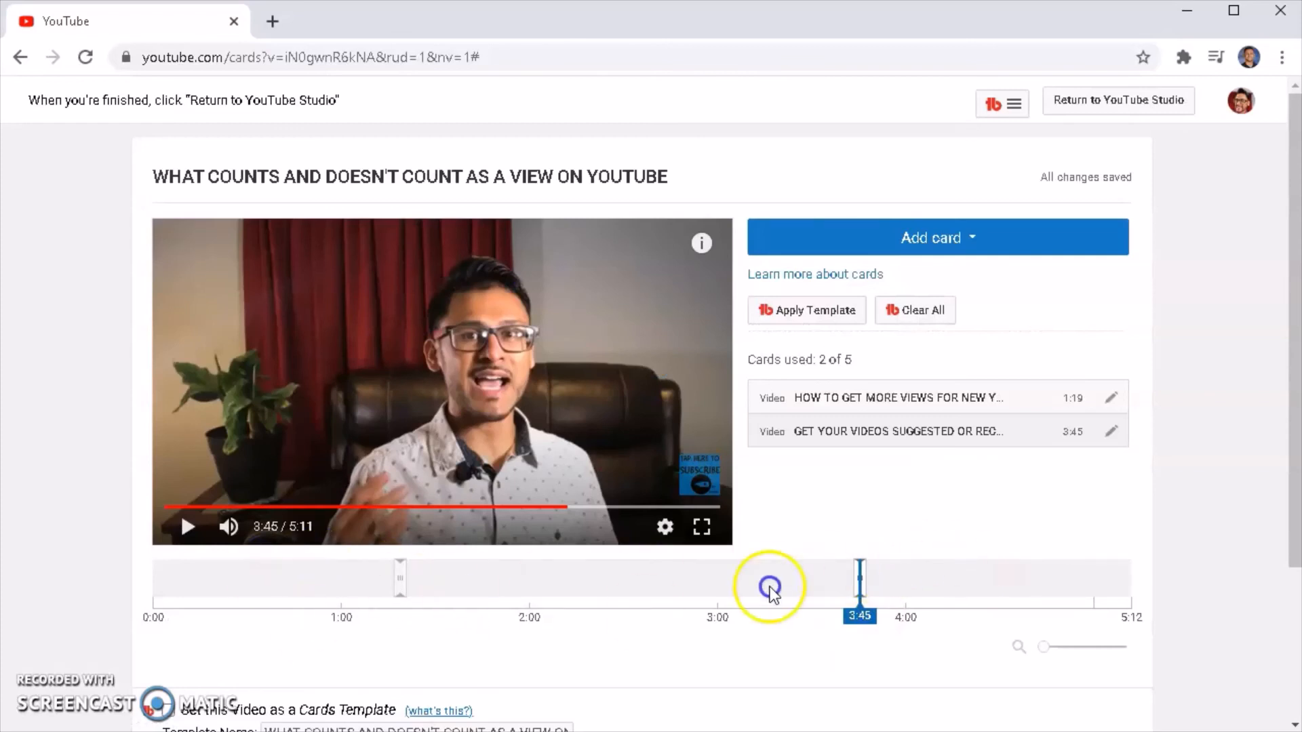
Play the video around the second card to check the card's timing
{"action": "left_click", "coordinate": [821, 583]}
{"action": "left_click", "coordinate": [184, 526]}
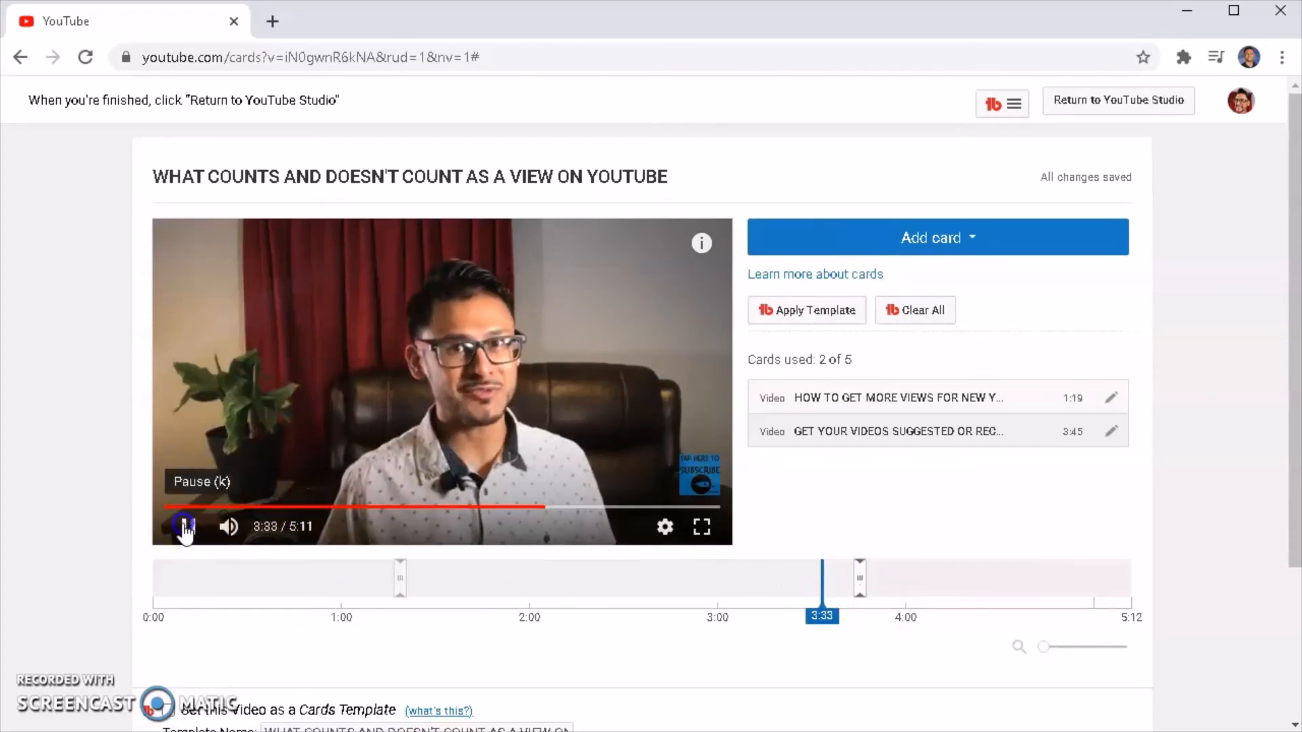
{"action": "left_click_drag", "start_coordinate": [822, 615], "coordinate": [863, 619]}
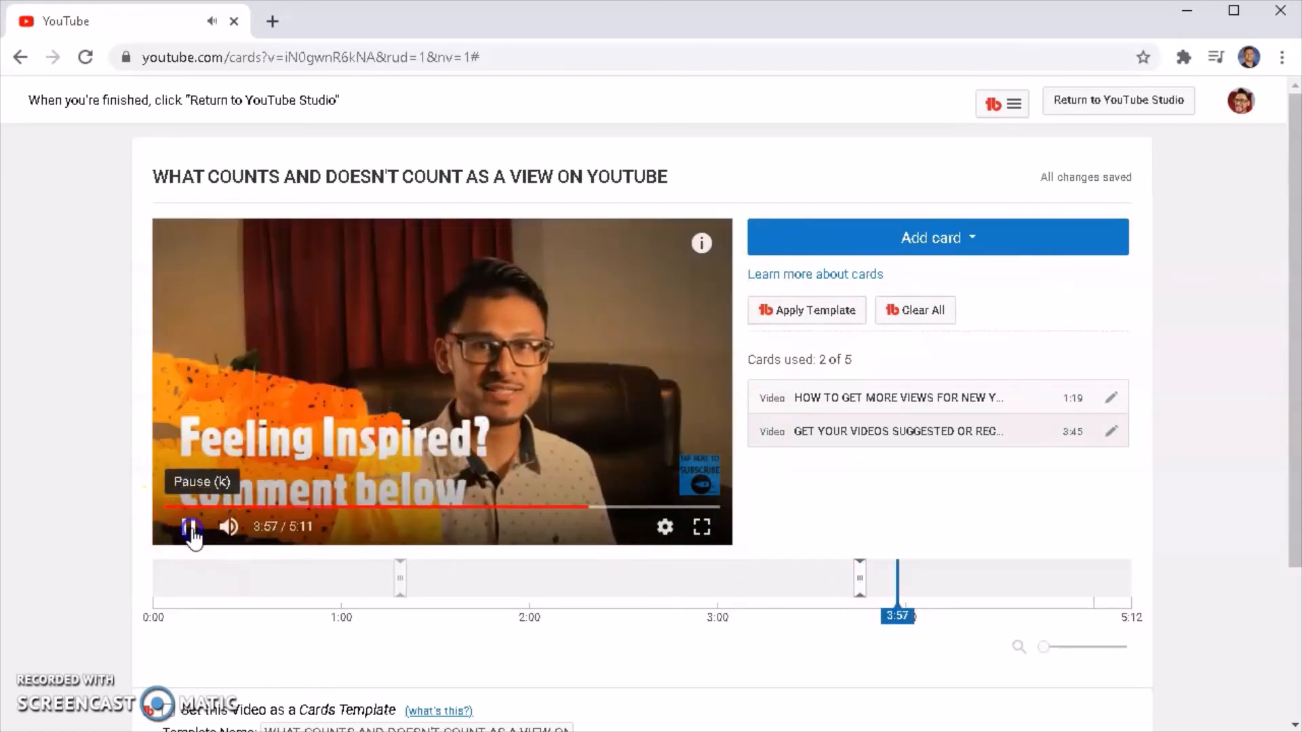
{"action": "left_click", "coordinate": [188, 527]}
Return to YouTube Studio, publish the video as Public and copy its video link
{"action": "left_click", "coordinate": [1128, 102]}
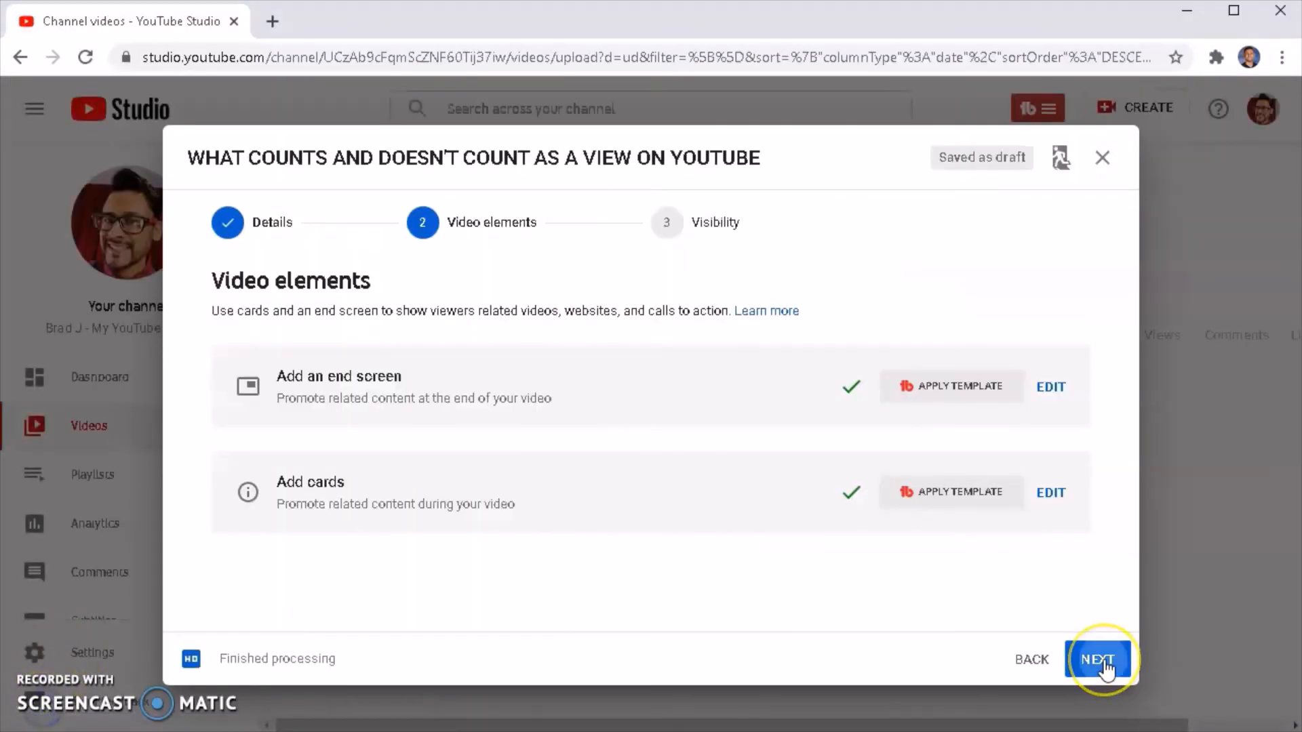
{"action": "left_click", "coordinate": [1106, 668]}
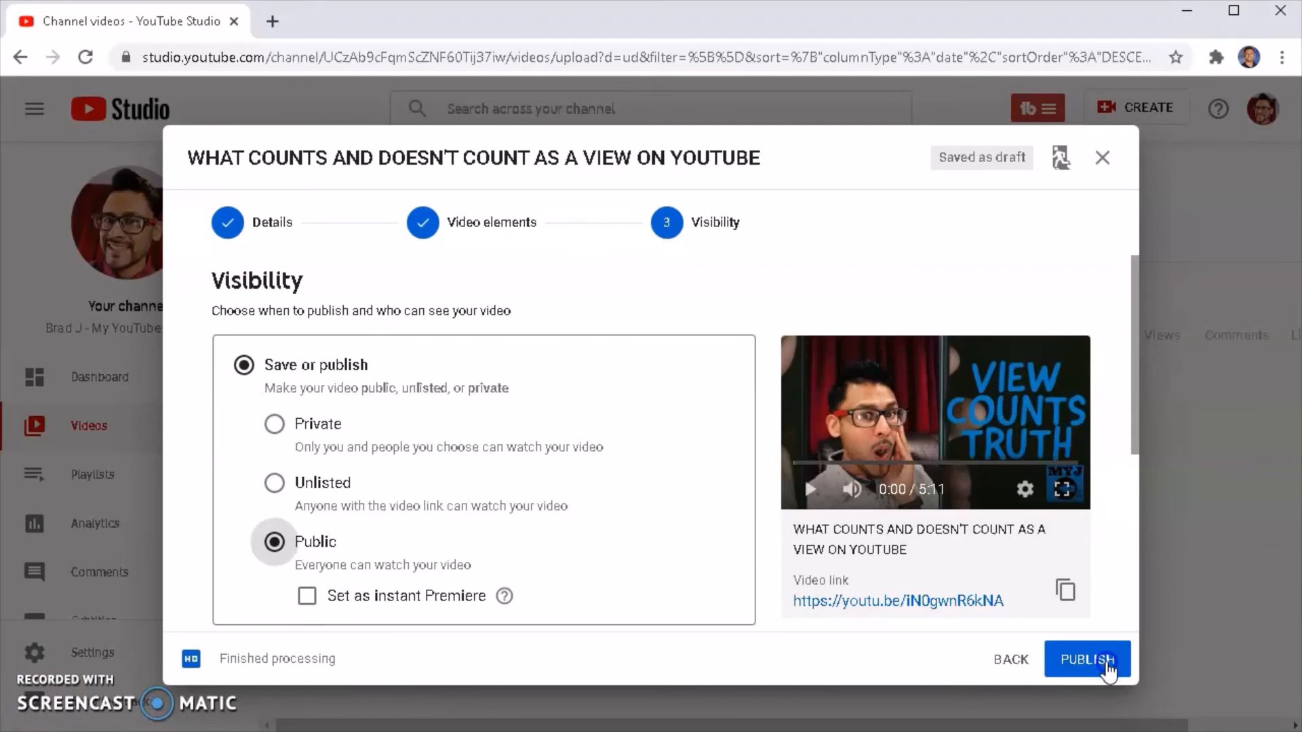
{"action": "left_click", "coordinate": [1106, 664]}
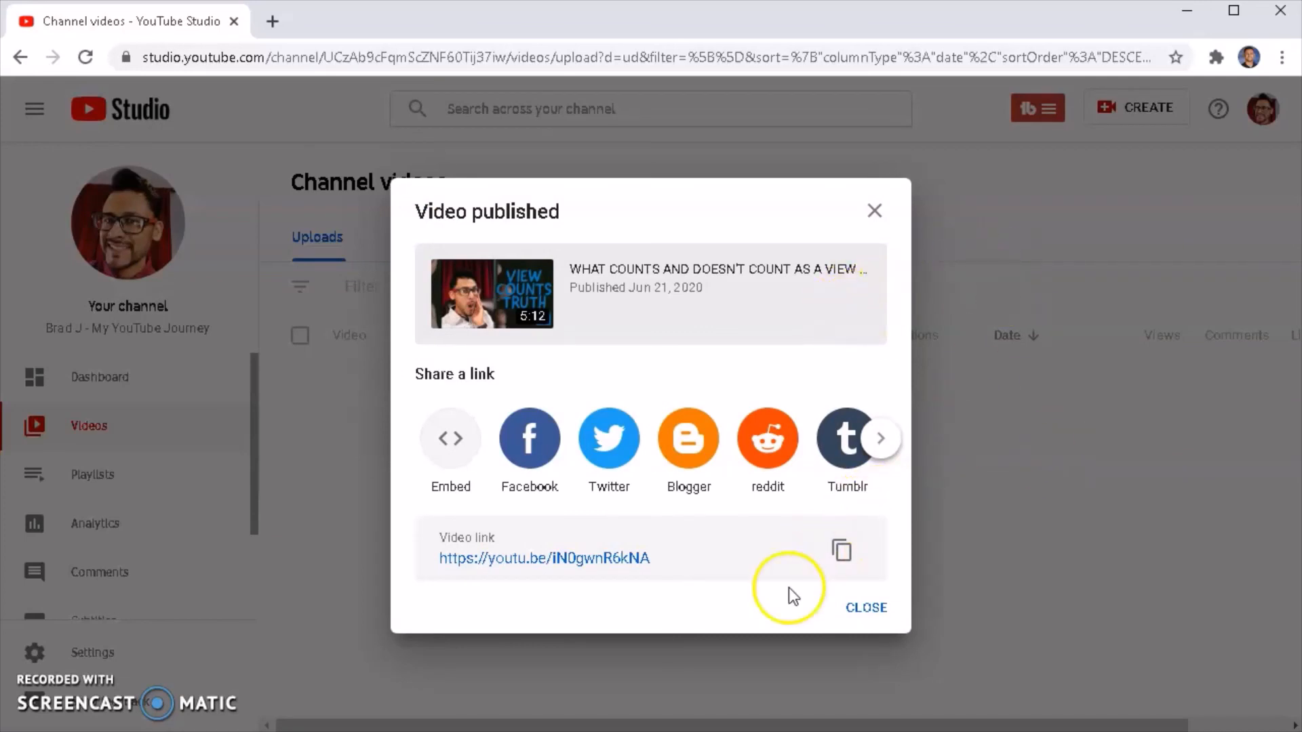
{"action": "left_click", "coordinate": [844, 550]}
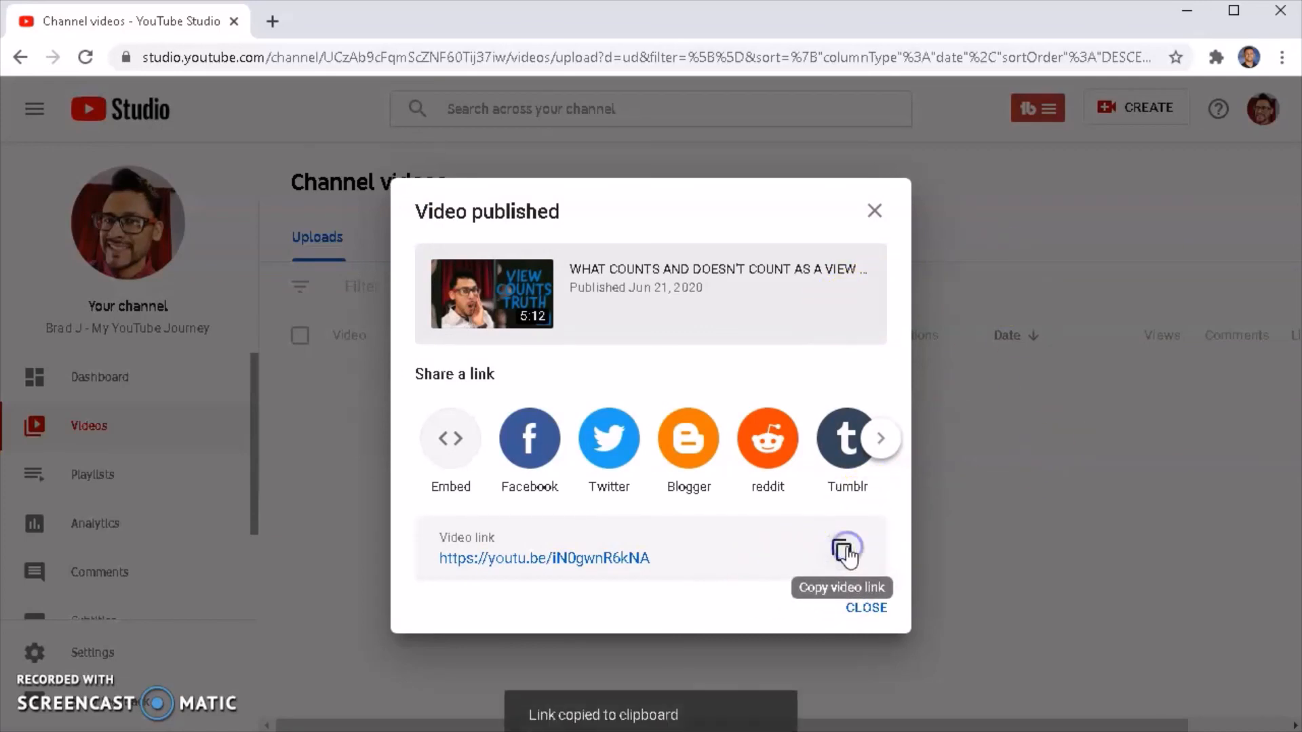